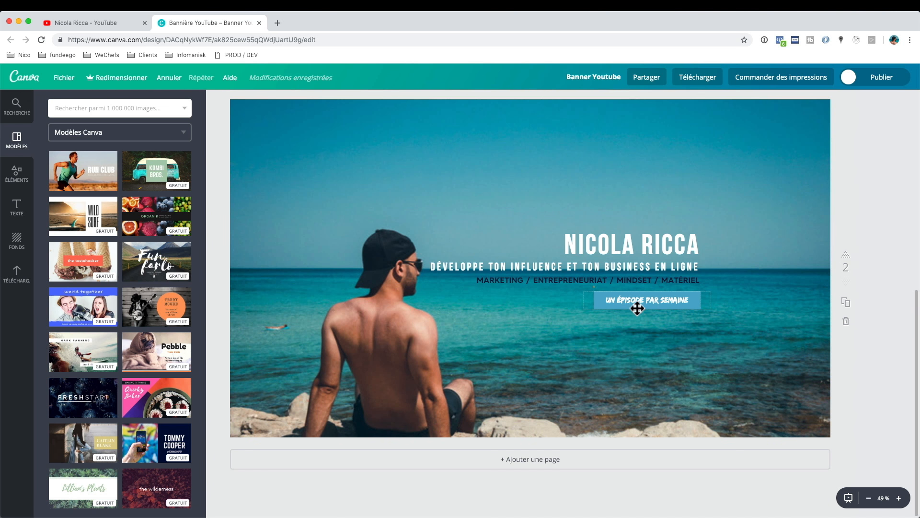
Step: Search the design types for "youtube", create a new Illustration de chaîne YouTube design and close the Canva home page
{"action": "left_click", "coordinate": [26, 78]}
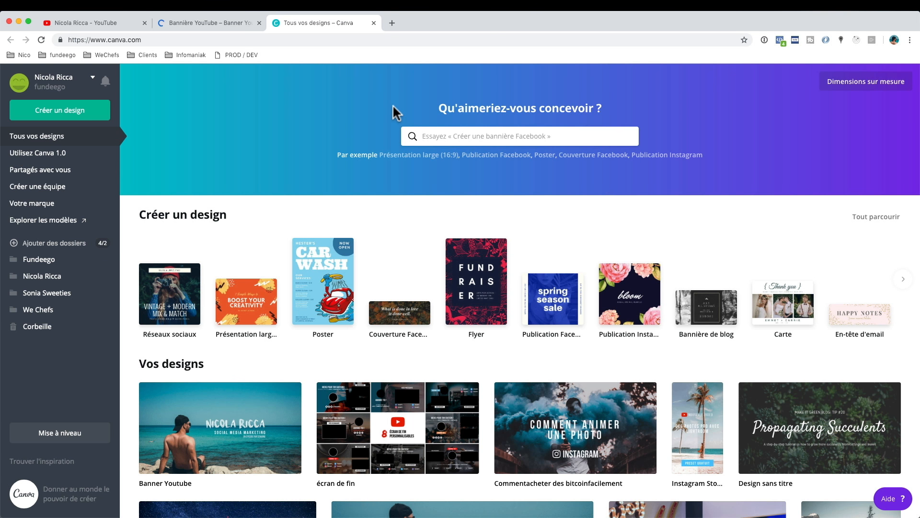
{"action": "left_click", "coordinate": [437, 136]}
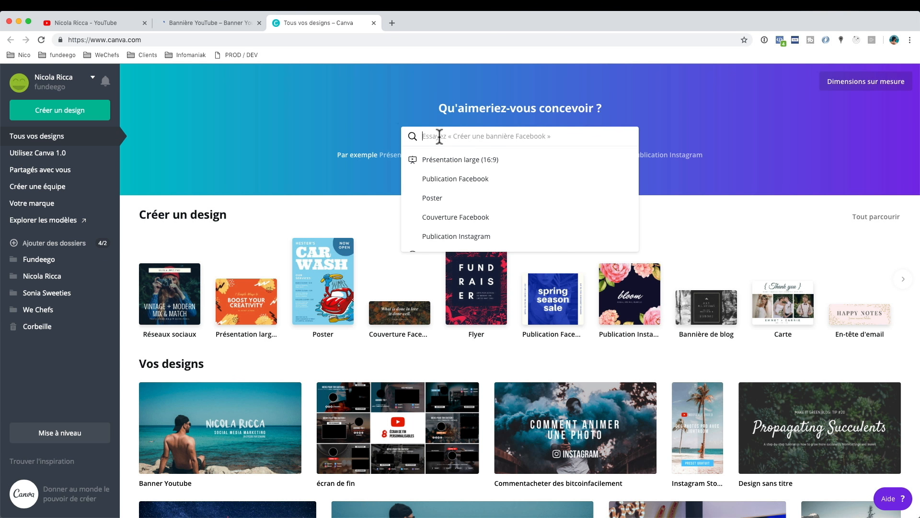
{"action": "type", "text": "youtube"}
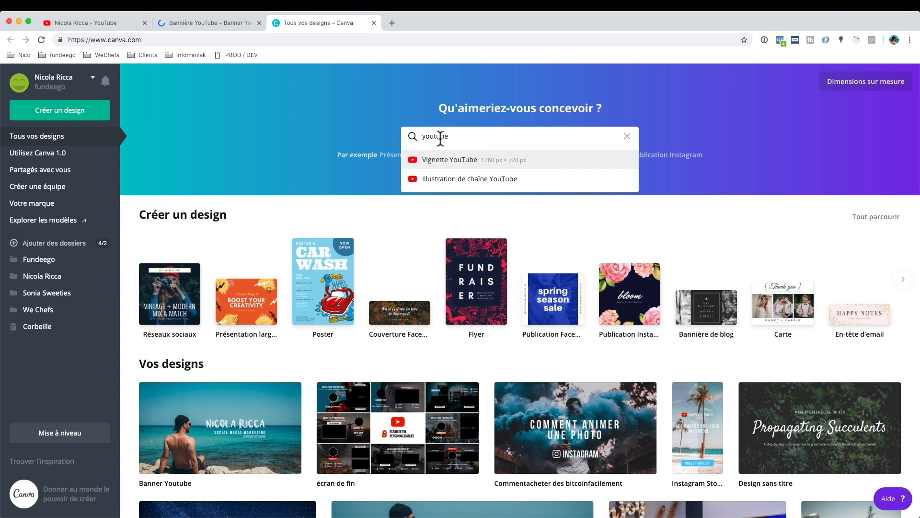
{"action": "left_click", "coordinate": [439, 179]}
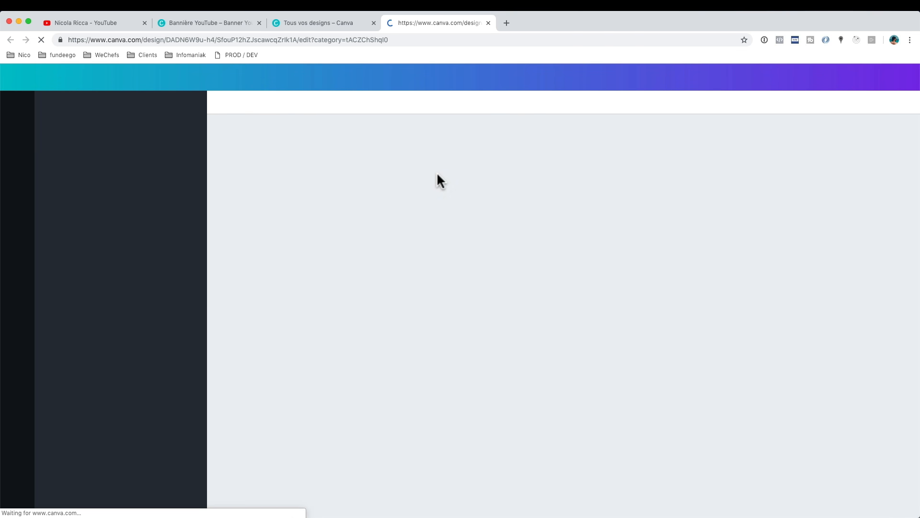
{"action": "left_click", "coordinate": [373, 22]}
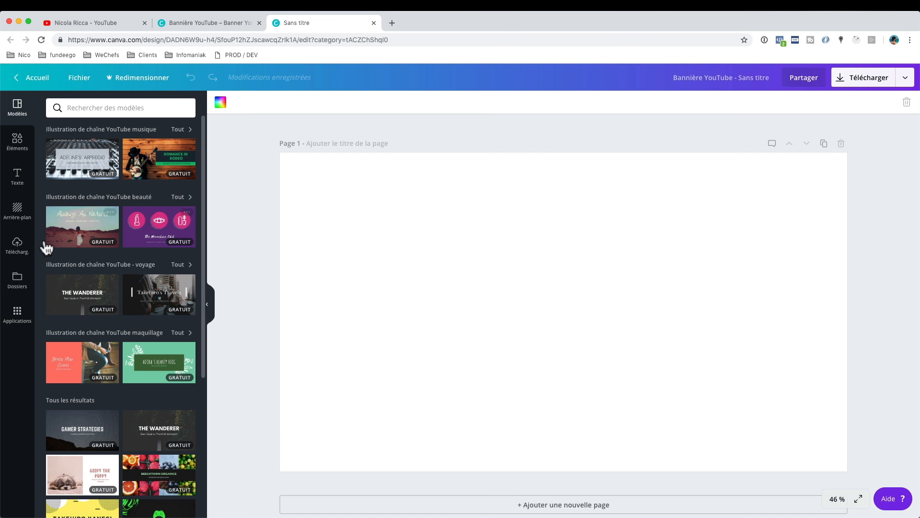
Step: Place the uploaded channel-art size template image on the page and enlarge it from the upper-left corner to cover the whole canvas
{"action": "left_click", "coordinate": [24, 257]}
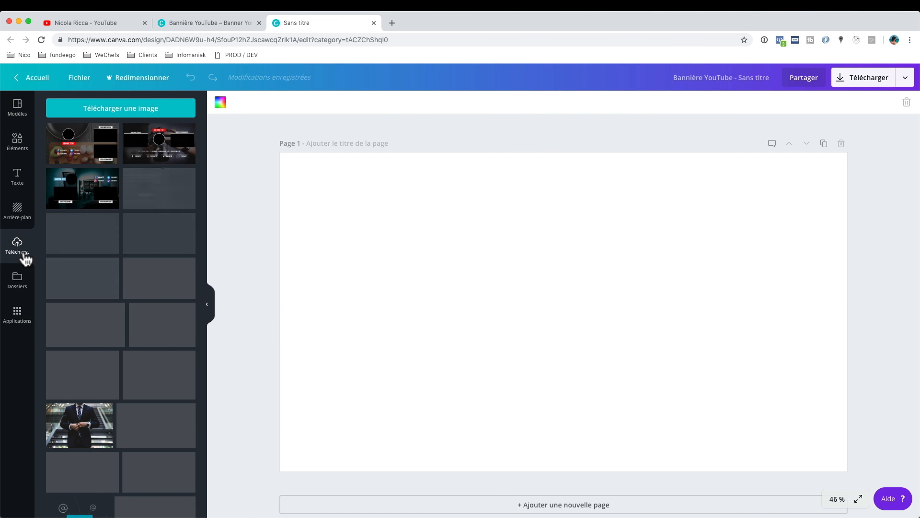
{"action": "scroll", "coordinate": [106, 230], "scroll_direction": "down", "scroll_amount": 4}
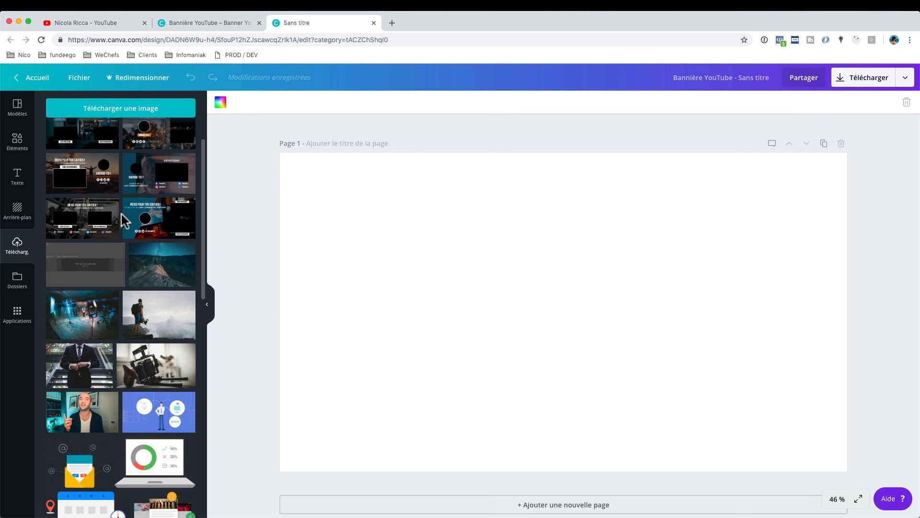
{"action": "left_click", "coordinate": [101, 187]}
{"action": "left_click_drag", "start_coordinate": [485, 273], "coordinate": [432, 247]}
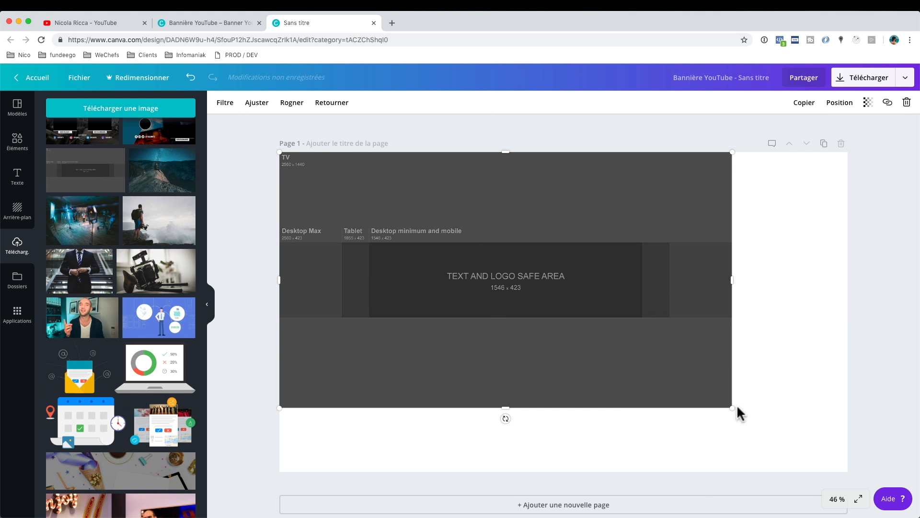
{"action": "left_click_drag", "start_coordinate": [747, 418], "coordinate": [845, 471]}
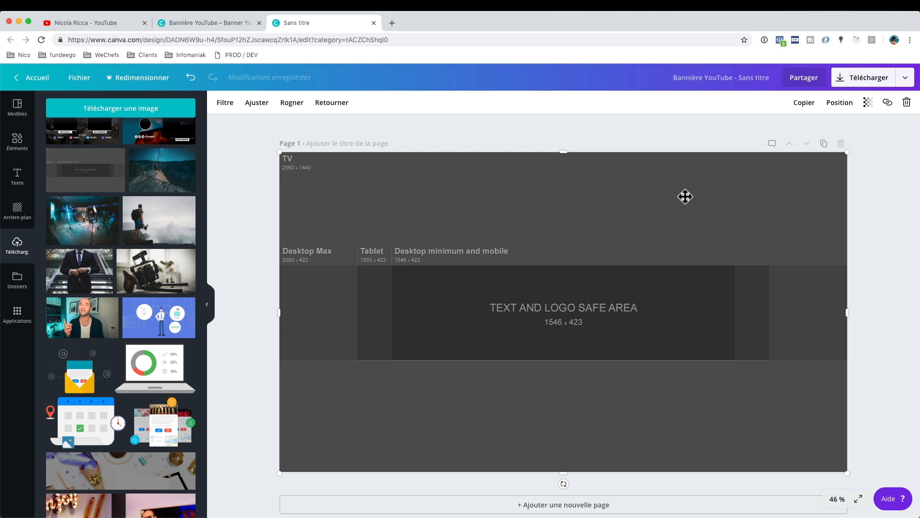
Step: Set the transparency of the size template image to 50 and deselect it
{"action": "left_click", "coordinate": [868, 103]}
{"action": "left_click_drag", "start_coordinate": [847, 128], "coordinate": [822, 130]}
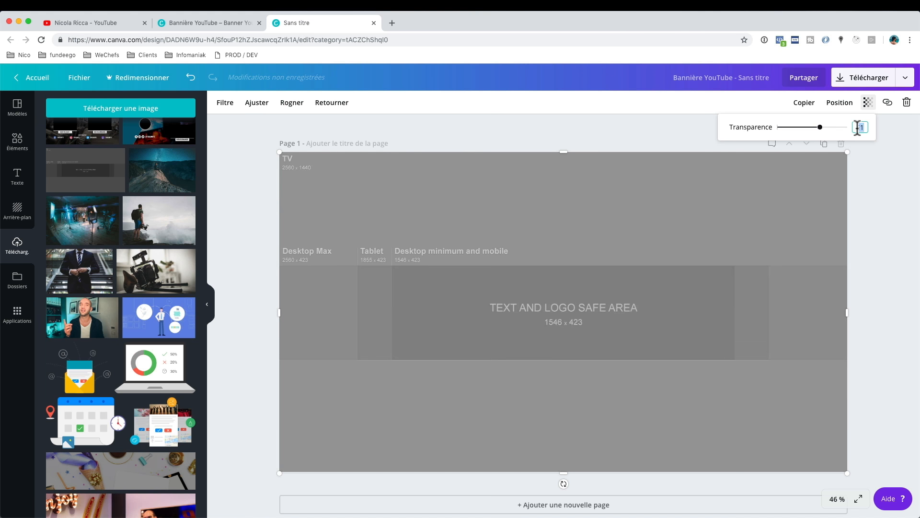
{"action": "type", "text": "50"}
{"action": "key", "text": "Return"}
{"action": "left_click", "coordinate": [887, 191]}
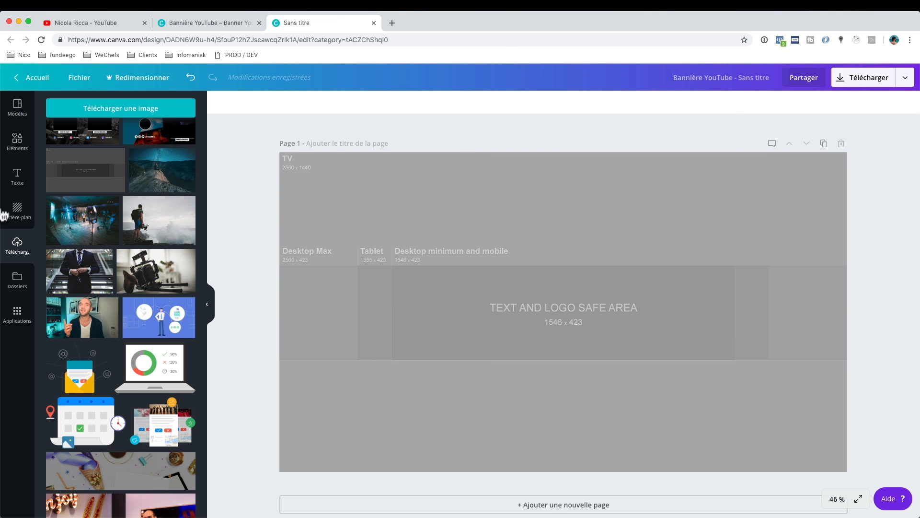
Step: Add the "Graphic Design" text combination over the safe area and resize it to about 751 × 613
{"action": "left_click", "coordinate": [18, 176]}
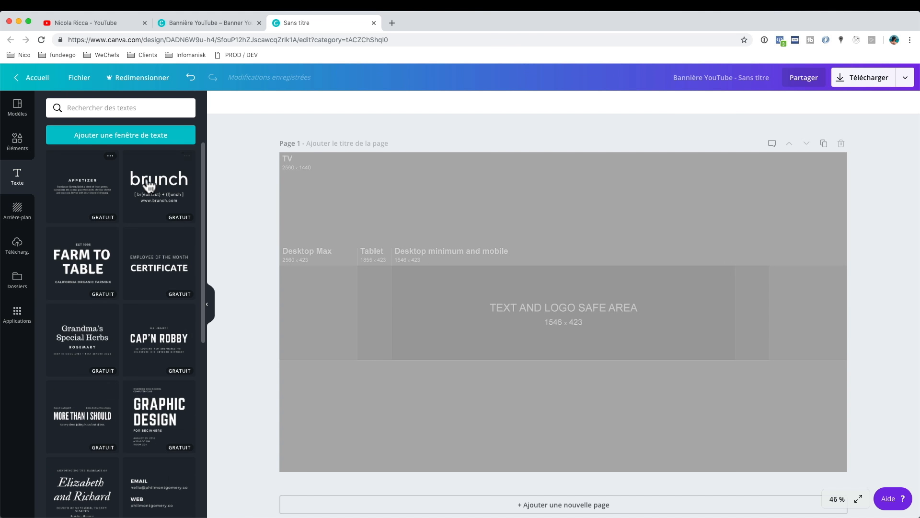
{"action": "left_click_drag", "start_coordinate": [157, 386], "coordinate": [390, 312]}
{"action": "left_click_drag", "start_coordinate": [345, 213], "coordinate": [549, 306]}
{"action": "left_click_drag", "start_coordinate": [649, 390], "coordinate": [703, 364]}
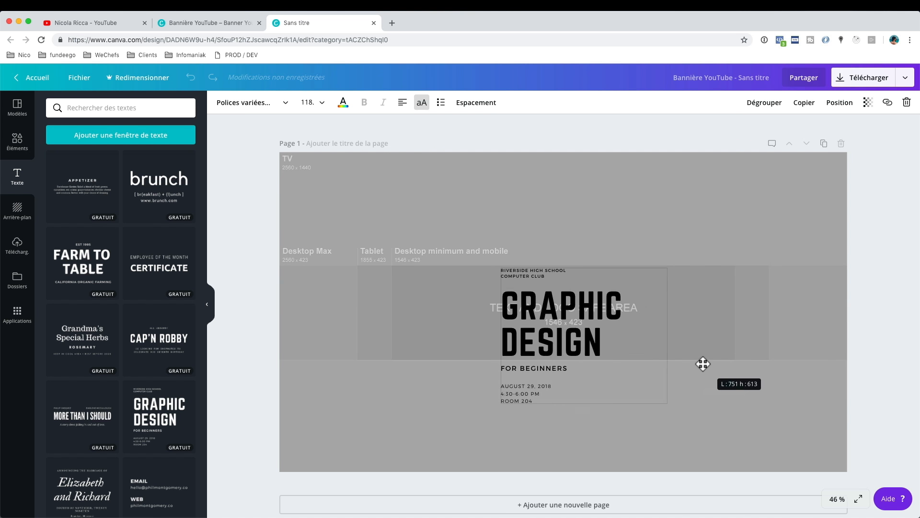
Step: Ungroup the text combination and position the "GRAPHIC DESIGN" title on one line in the right half of the safe area
{"action": "left_click", "coordinate": [763, 103]}
{"action": "left_click_drag", "start_coordinate": [529, 317], "coordinate": [492, 303]}
{"action": "double_click", "coordinate": [595, 296]}
{"action": "triple_click", "coordinate": [596, 295]}
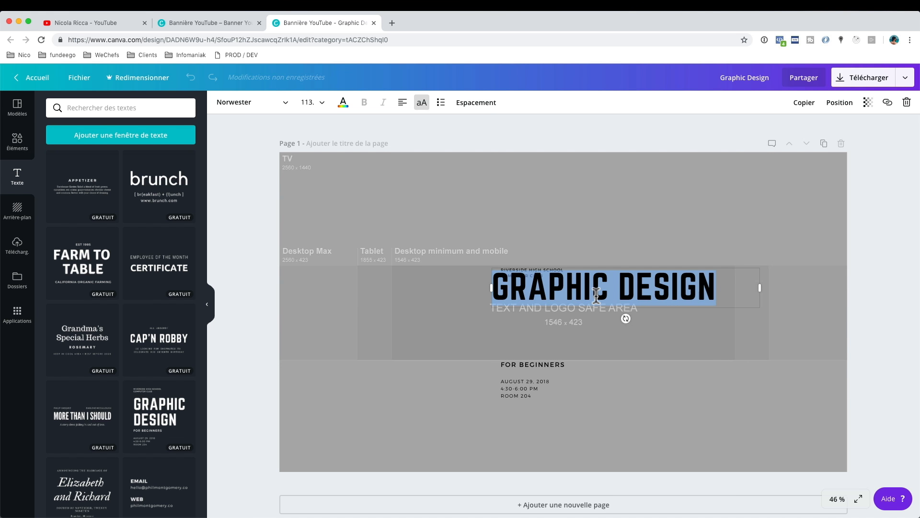
{"action": "left_click", "coordinate": [752, 257]}
{"action": "left_click_drag", "start_coordinate": [653, 294], "coordinate": [666, 300]}
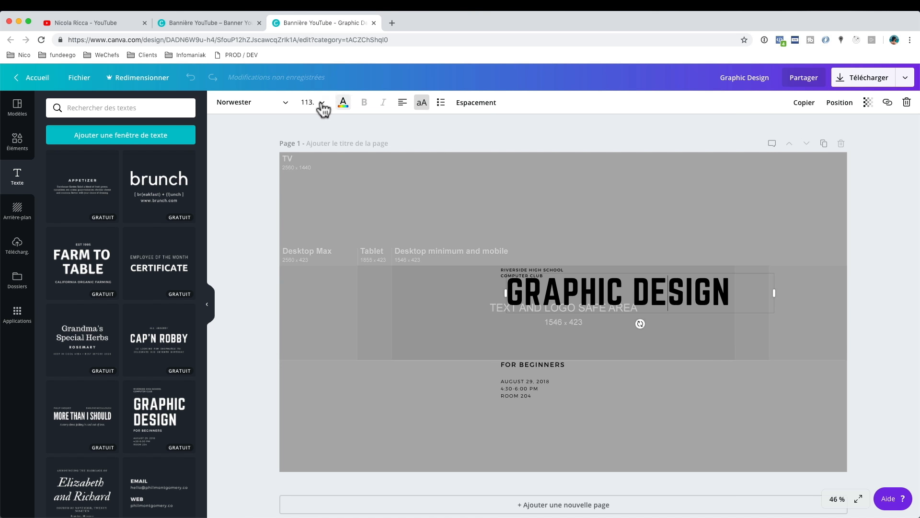
Step: Change the colour of the "GRAPHIC DESIGN" title to white
{"action": "left_click", "coordinate": [343, 102]}
{"action": "scroll", "coordinate": [460, 226], "scroll_direction": "down", "scroll_amount": 2}
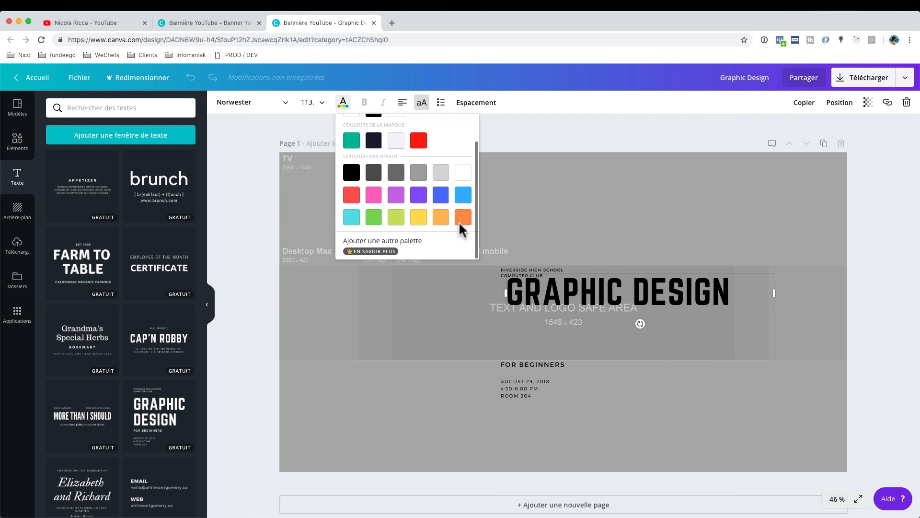
{"action": "left_click", "coordinate": [461, 174]}
{"action": "left_click", "coordinate": [848, 233]}
Step: Move the "FOR BEGINNERS" line directly below the title and replace its text with "TOUT SAVOIR SUR LE WEB DESIGN"
{"action": "left_click_drag", "start_coordinate": [529, 363], "coordinate": [533, 309]}
{"action": "left_click", "coordinate": [549, 314]}
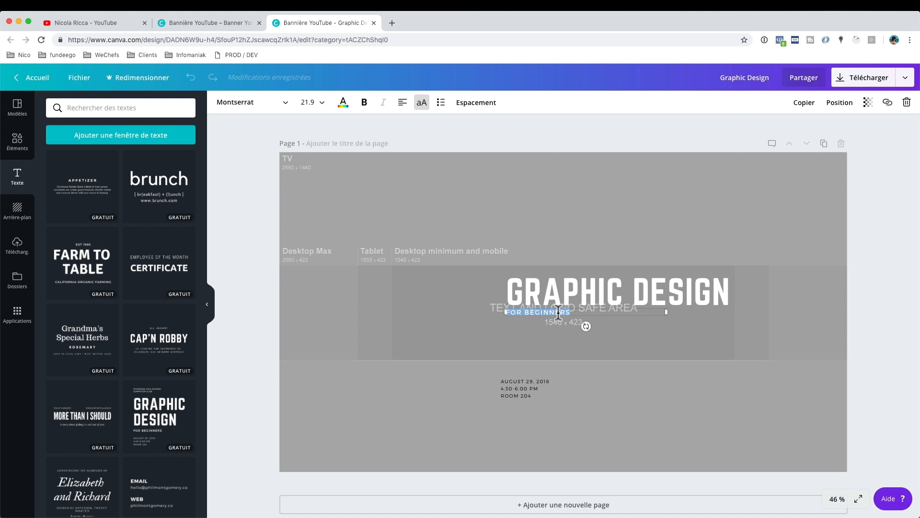
{"action": "key", "text": "BackSpace"}
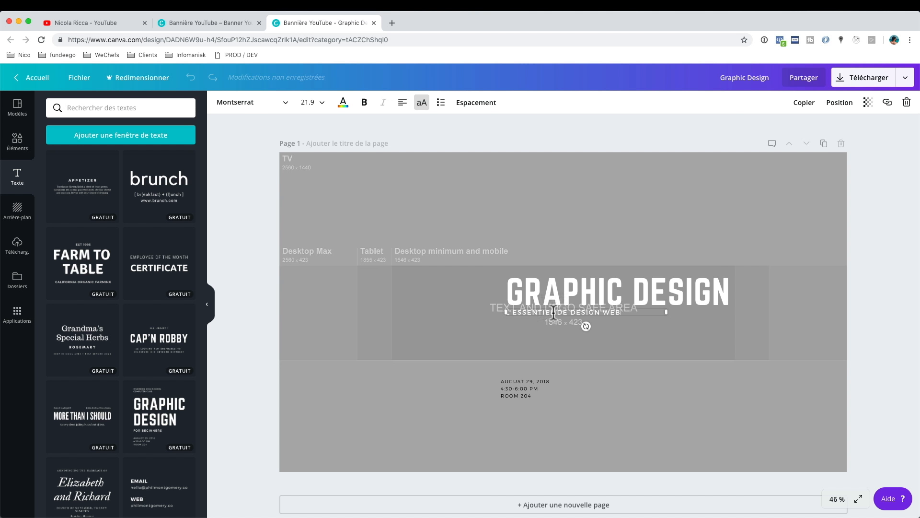
{"action": "type", "text": "TOUT SAVOIR SUR LE"}
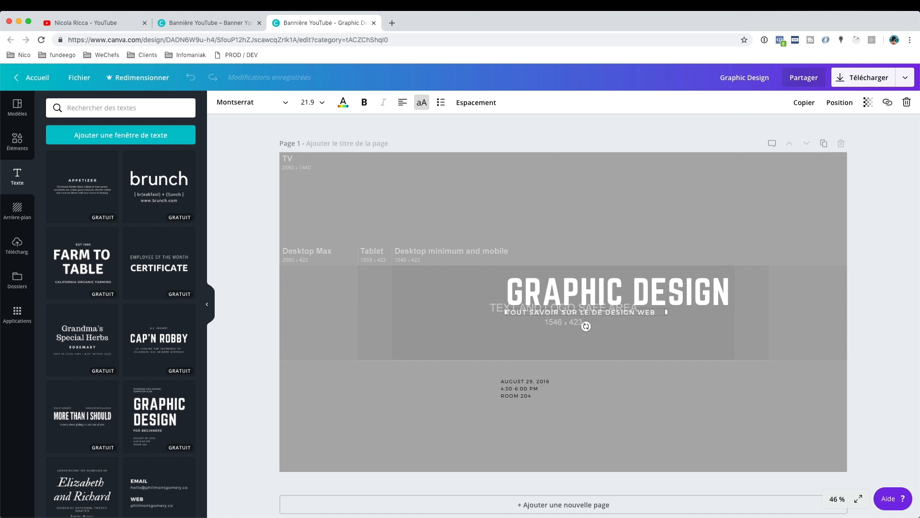
{"action": "key", "text": "BackSpace"}
{"action": "key", "text": "BackSpace"}
{"action": "key", "text": "BackSpace"}
{"action": "left_click", "coordinate": [776, 254]}
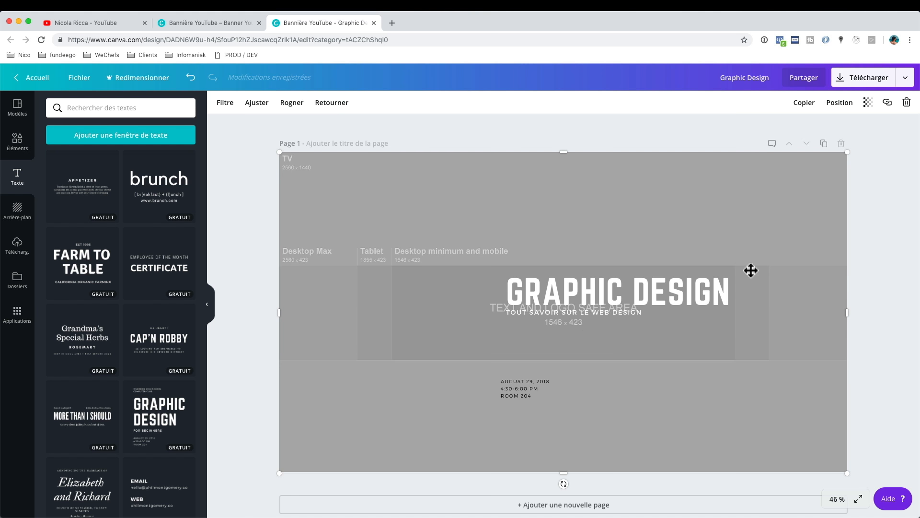
Step: Right-align the "TOUT SAVOIR SUR LE WEB DESIGN" tagline and line it up with the right end of the title
{"action": "left_click_drag", "start_coordinate": [588, 314], "coordinate": [643, 315]}
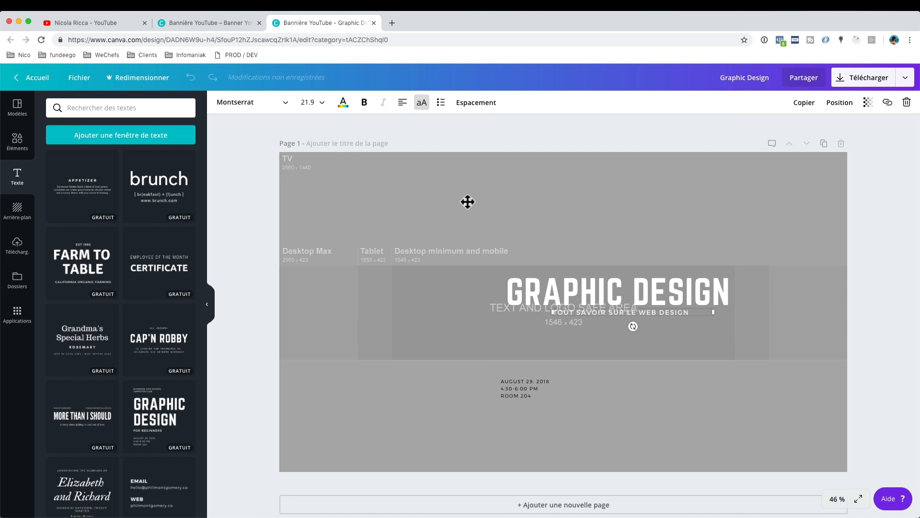
{"action": "left_click", "coordinate": [406, 106]}
{"action": "left_click", "coordinate": [444, 126]}
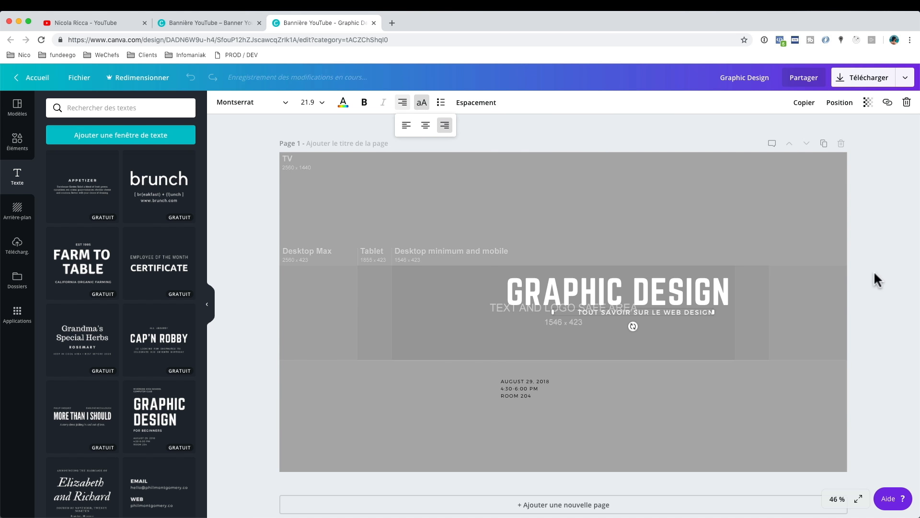
{"action": "left_click_drag", "start_coordinate": [698, 308], "coordinate": [709, 309]}
Step: Right-align the "GRAPHIC DESIGN" title and shift it left so its right edge matches the tagline
{"action": "left_click", "coordinate": [704, 294]}
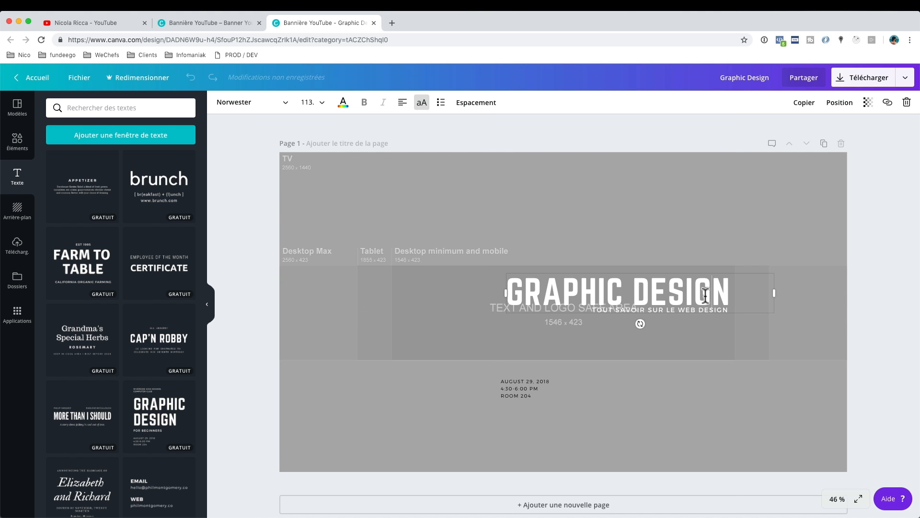
{"action": "left_click", "coordinate": [404, 103]}
{"action": "left_click", "coordinate": [445, 126]}
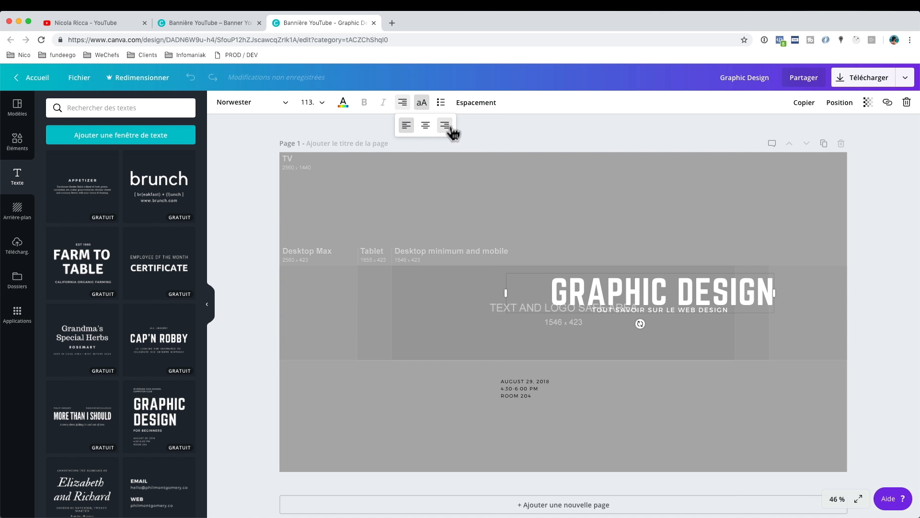
{"action": "left_click_drag", "start_coordinate": [700, 294], "coordinate": [649, 312]}
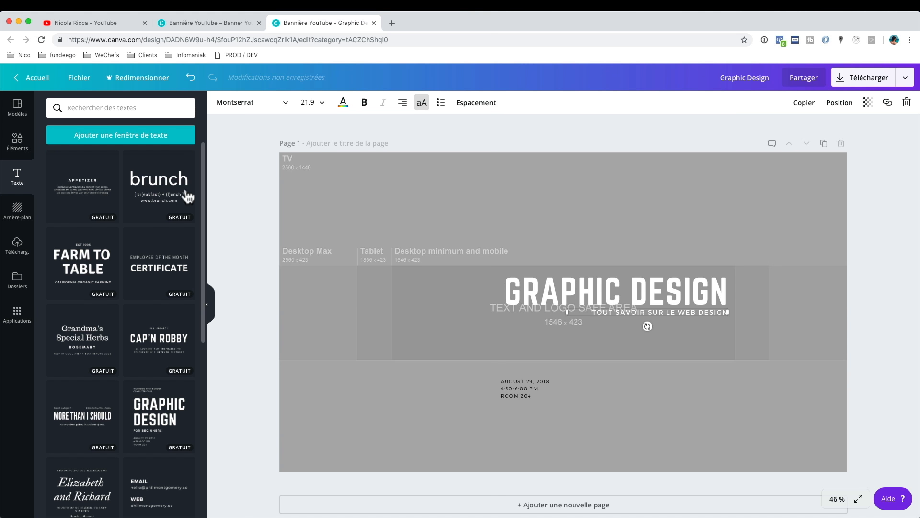
Step: Duplicate the "GRAPHIC DESIGN" title and place the copy below the tagline, flush with its right edge
{"action": "left_click", "coordinate": [569, 291]}
{"action": "left_click", "coordinate": [803, 103]}
{"action": "left_click_drag", "start_coordinate": [591, 282], "coordinate": [583, 331]}
{"action": "left_click", "coordinate": [582, 331]}
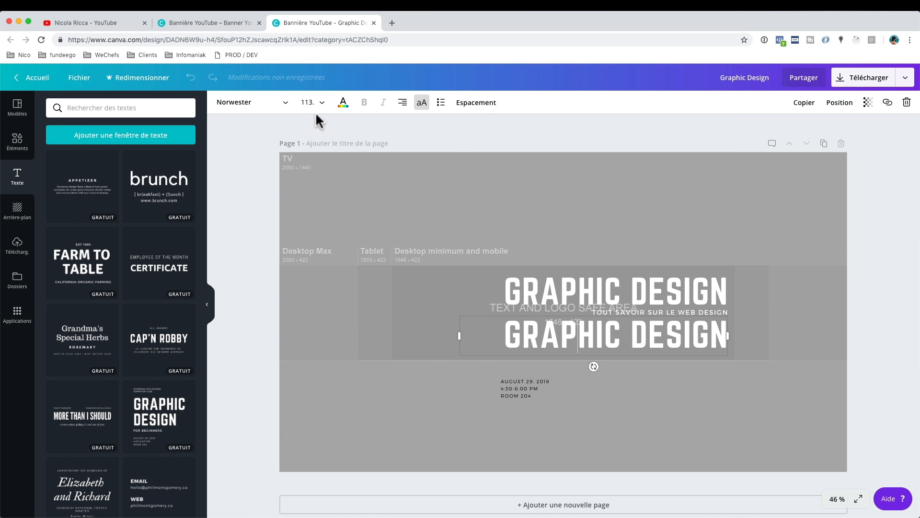
Step: Set the duplicated title's font size to 14 and change its text to "TUTOS / VLOG / STRATEGIE"
{"action": "left_click", "coordinate": [309, 102]}
{"action": "left_click", "coordinate": [321, 187]}
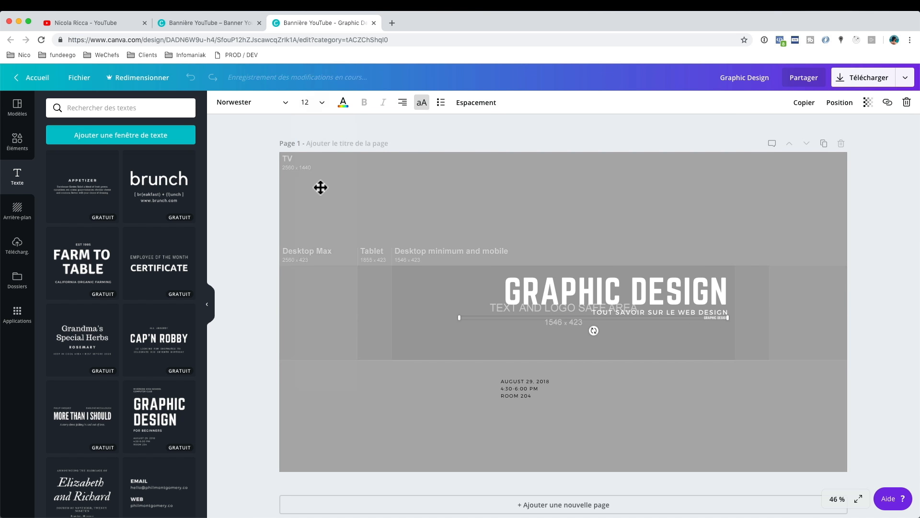
{"action": "left_click", "coordinate": [318, 105]}
{"action": "left_click", "coordinate": [339, 205]}
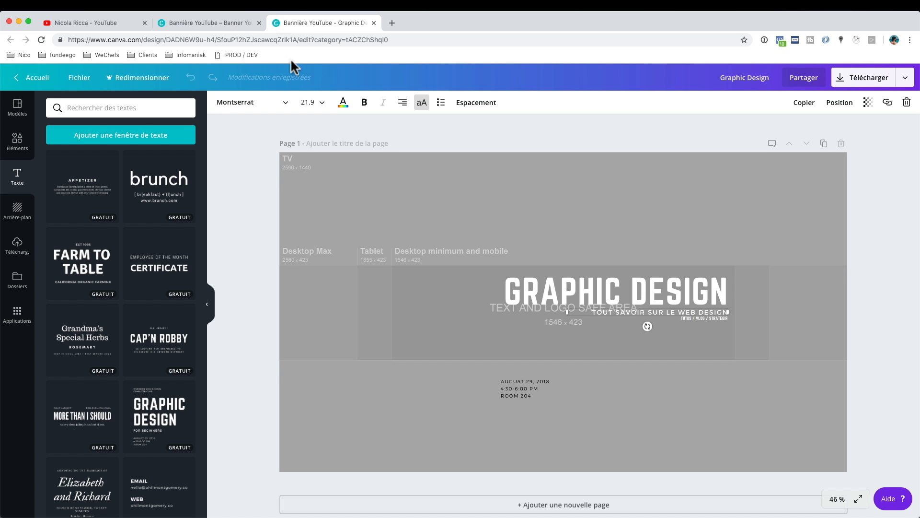
Step: Consult the existing banner for reference, then duplicate the tagline in the new design and change the copy's text to "UNE VIDÉO PAR SEMAINE"
{"action": "left_click", "coordinate": [216, 22]}
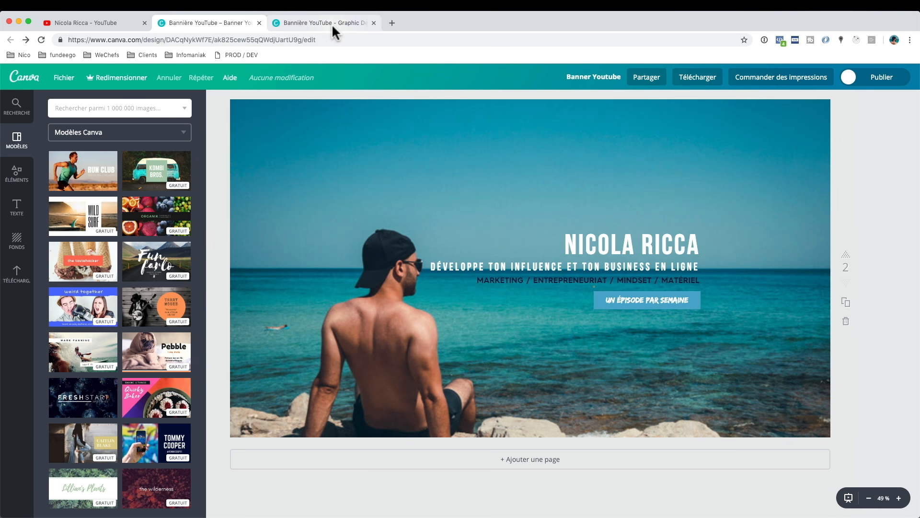
{"action": "left_click", "coordinate": [332, 24]}
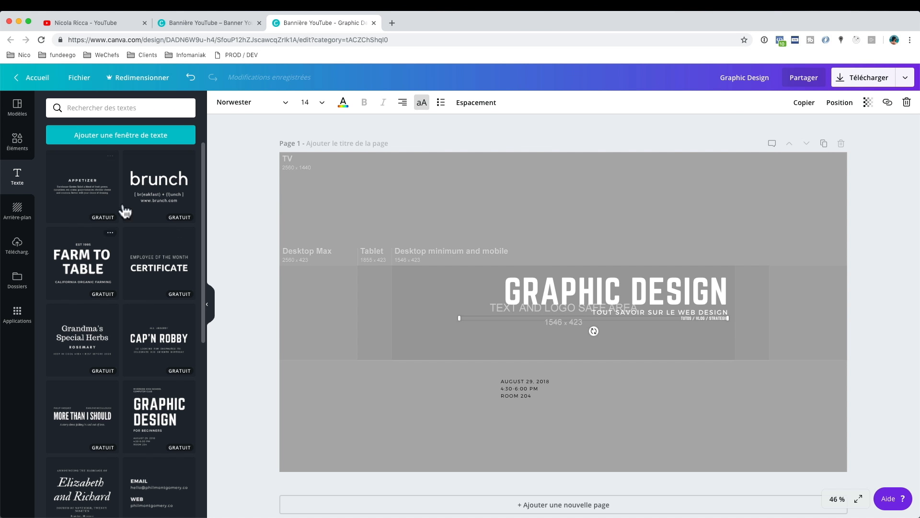
{"action": "left_click", "coordinate": [609, 314]}
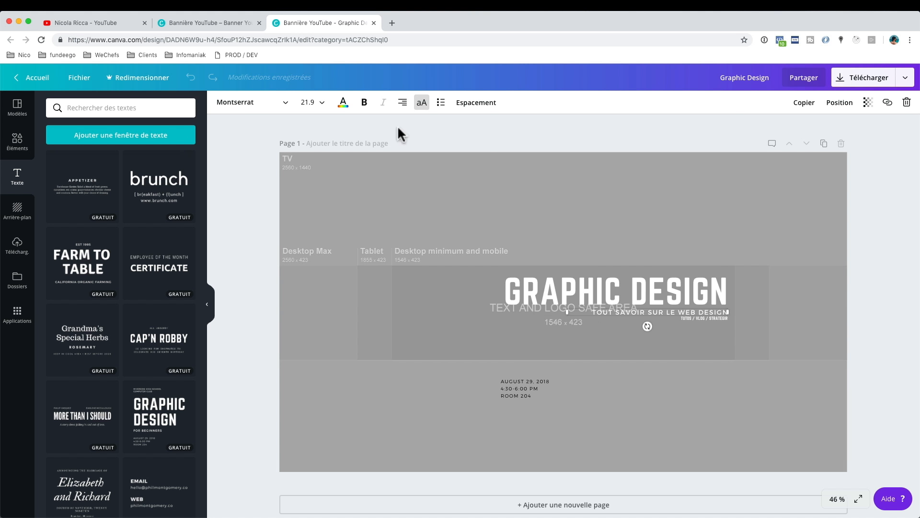
{"action": "left_click", "coordinate": [806, 102]}
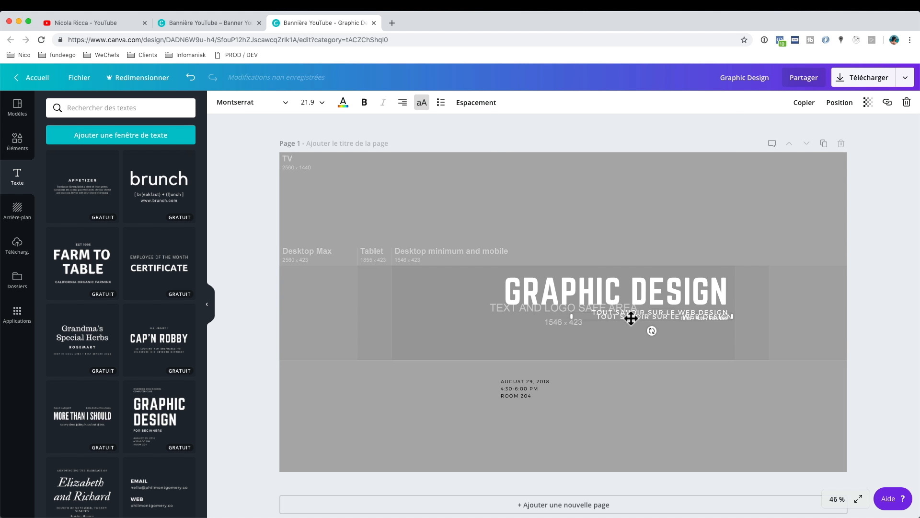
{"action": "key", "text": "super+a"}
{"action": "type", "text": "une fois par semaine"}
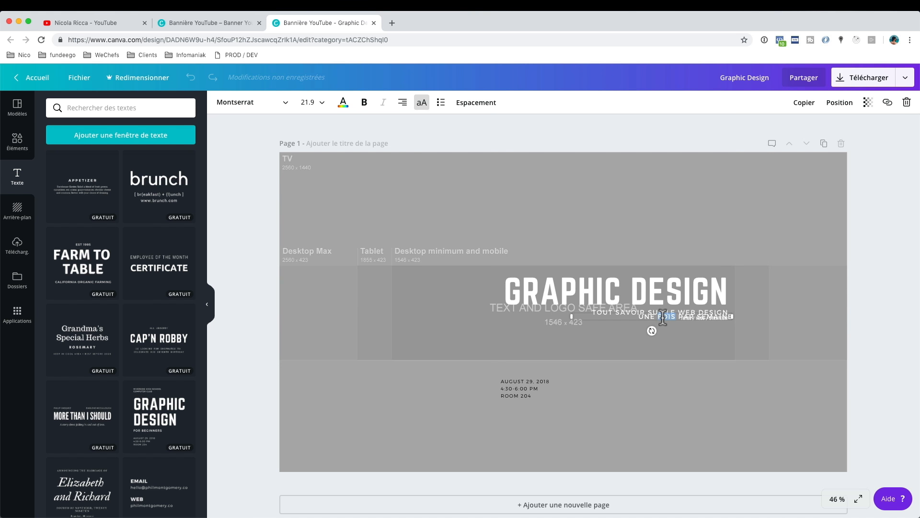
{"action": "type", "text": "video"}
{"action": "left_click", "coordinate": [853, 259]}
Step: Position the "UNE VIDÉO PAR SEMAINE" line slightly below the "TUTOS / VLOG / STRATEGIE" line, aligned to the same right edge
{"action": "left_click_drag", "start_coordinate": [676, 318], "coordinate": [670, 329]}
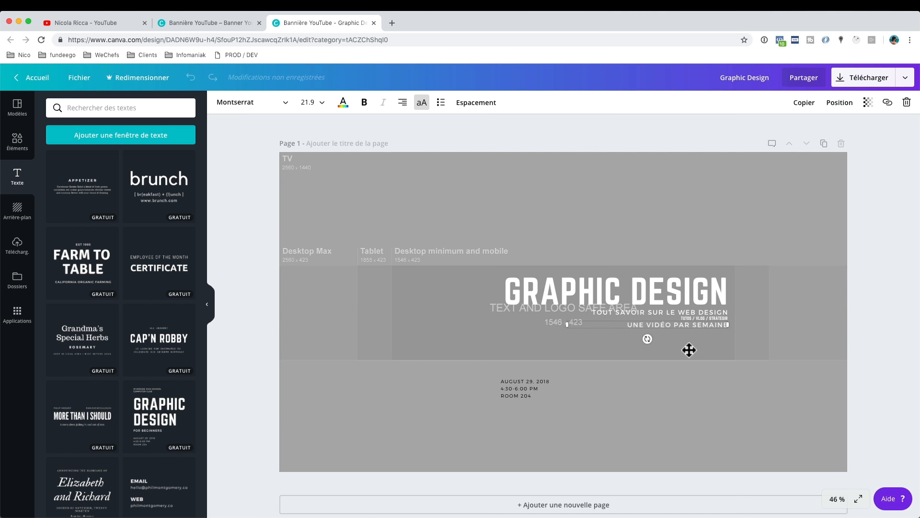
{"action": "left_click", "coordinate": [797, 183]}
{"action": "left_click_drag", "start_coordinate": [664, 324], "coordinate": [662, 330]}
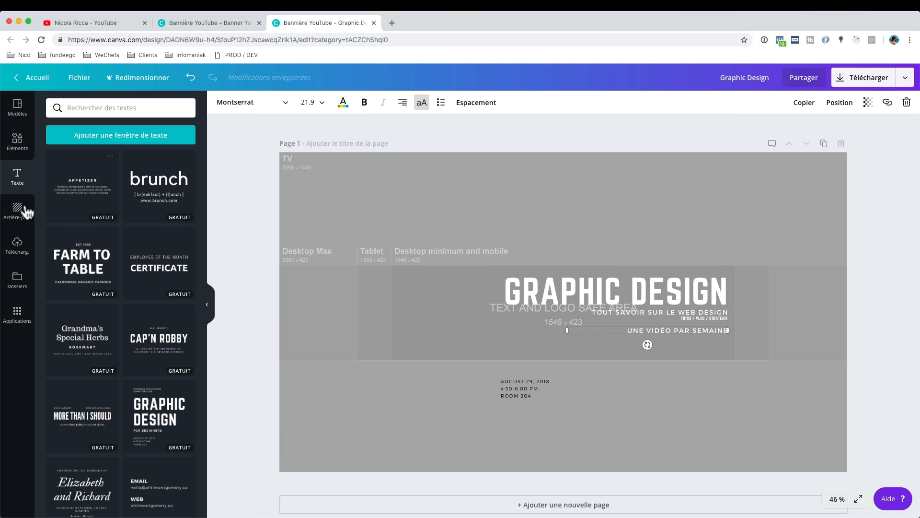
Step: Insert a square shape, flatten it into a wide bar on the lower part of the banner, and colour it red
{"action": "left_click", "coordinate": [17, 142]}
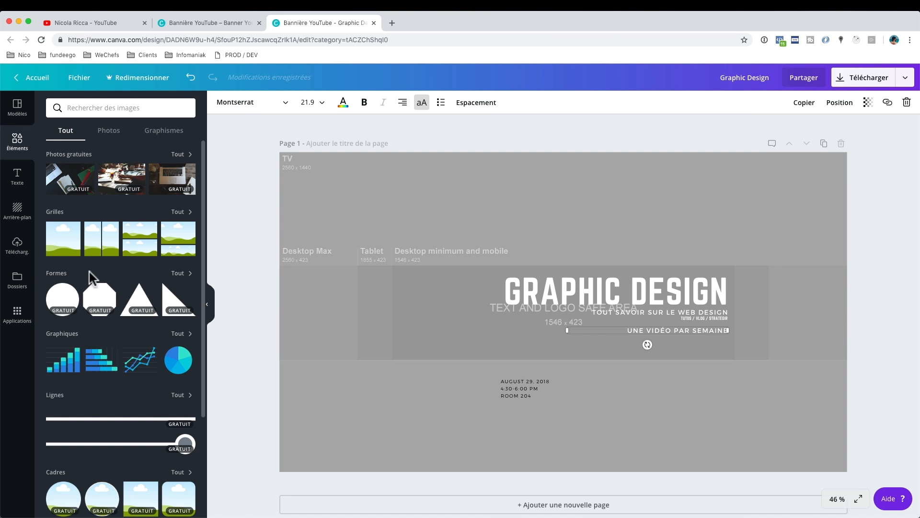
{"action": "left_click", "coordinate": [64, 299]}
{"action": "key", "text": "Delete"}
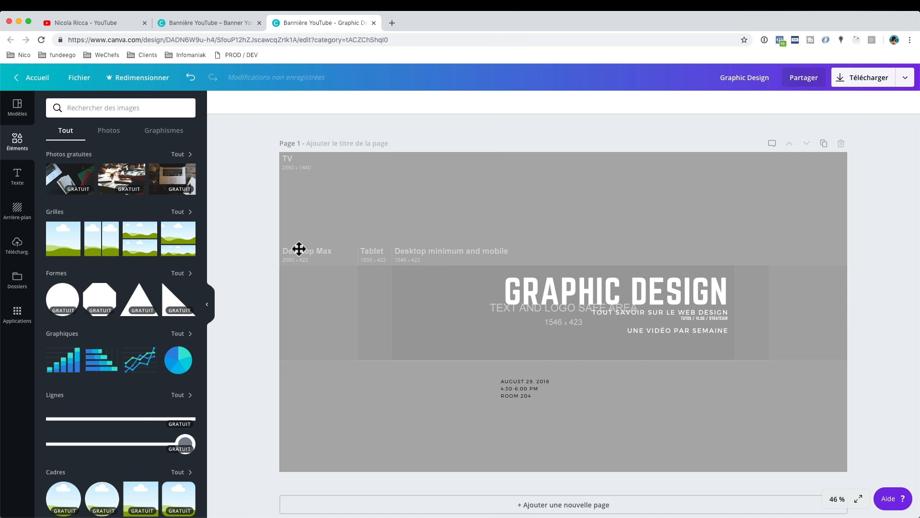
{"action": "left_click", "coordinate": [180, 272]}
{"action": "scroll", "coordinate": [139, 230], "scroll_direction": "down", "scroll_amount": 2}
{"action": "left_click", "coordinate": [76, 268]}
{"action": "left_click_drag", "start_coordinate": [564, 183], "coordinate": [549, 418]}
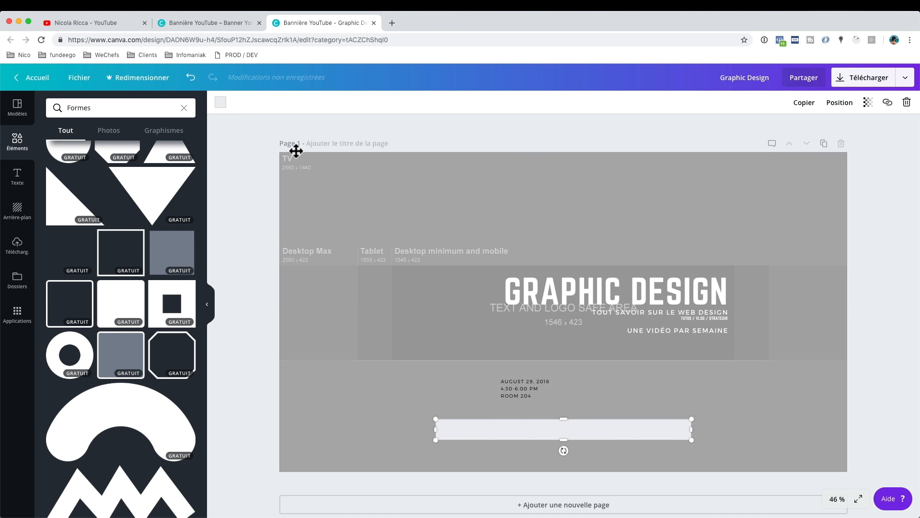
{"action": "left_click", "coordinate": [220, 102]}
{"action": "left_click", "coordinate": [297, 171]}
Step: Resize the red bar to fit behind the "UNE VIDÉO PAR SEMAINE" text and position it beneath the other text lines
{"action": "left_click_drag", "start_coordinate": [628, 415], "coordinate": [634, 351]}
{"action": "left_click_drag", "start_coordinate": [475, 350], "coordinate": [667, 338]}
{"action": "left_click", "coordinate": [846, 104]}
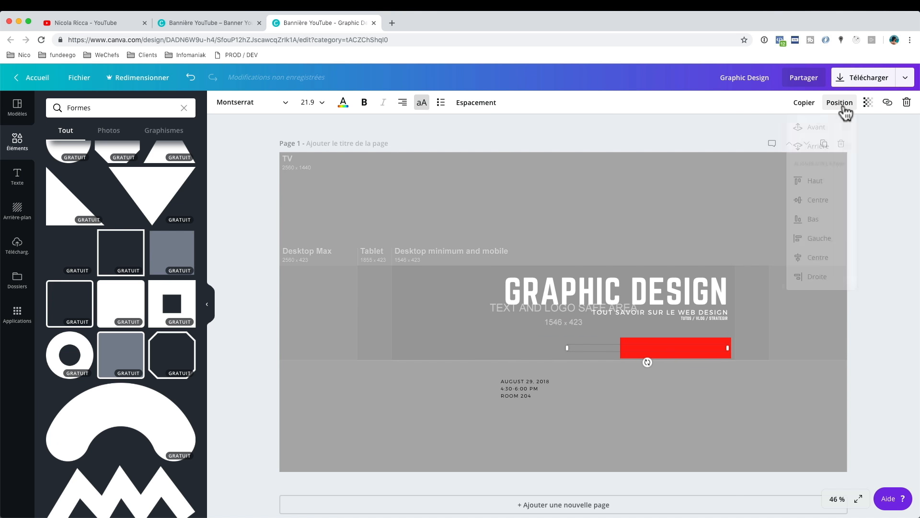
{"action": "left_click", "coordinate": [639, 356]}
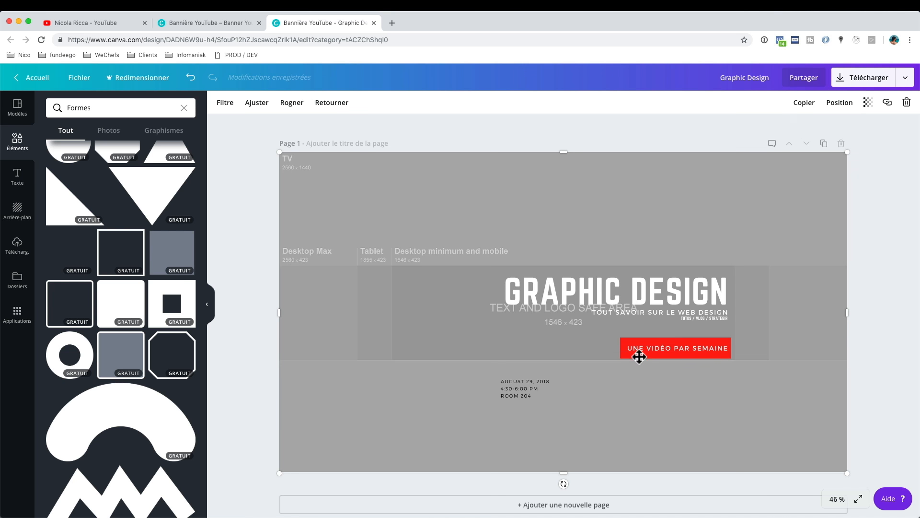
{"action": "left_click", "coordinate": [640, 342]}
{"action": "left_click_drag", "start_coordinate": [672, 337], "coordinate": [670, 342]}
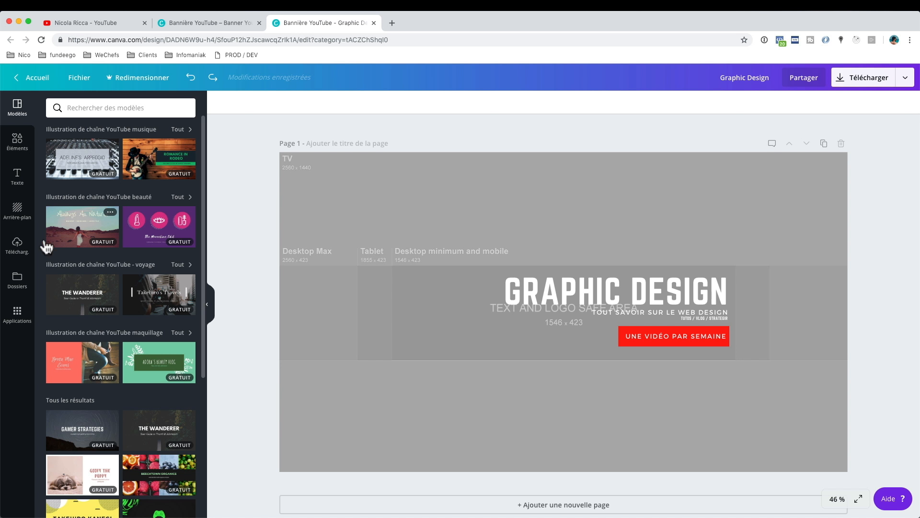
Step: Replace the banner's background with the dark grey-to-black gradient
{"action": "left_click", "coordinate": [27, 212]}
{"action": "left_click", "coordinate": [136, 140]}
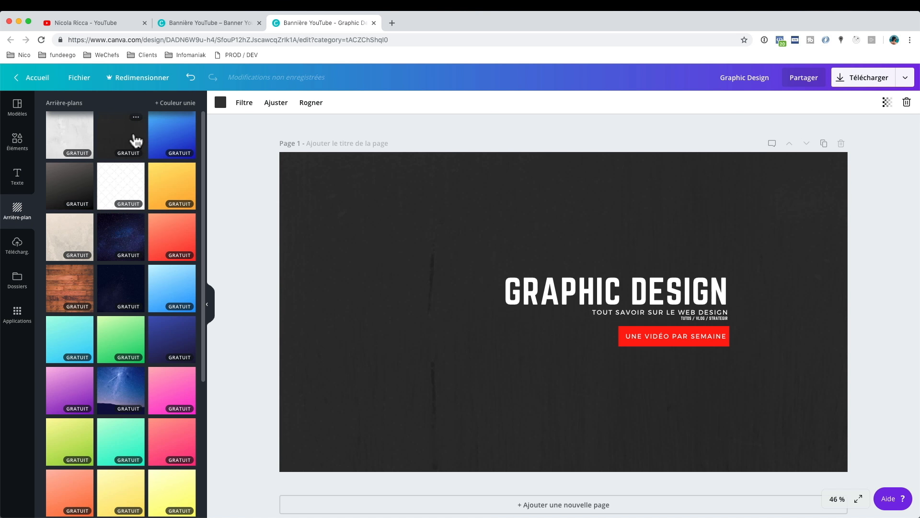
{"action": "left_click", "coordinate": [87, 198]}
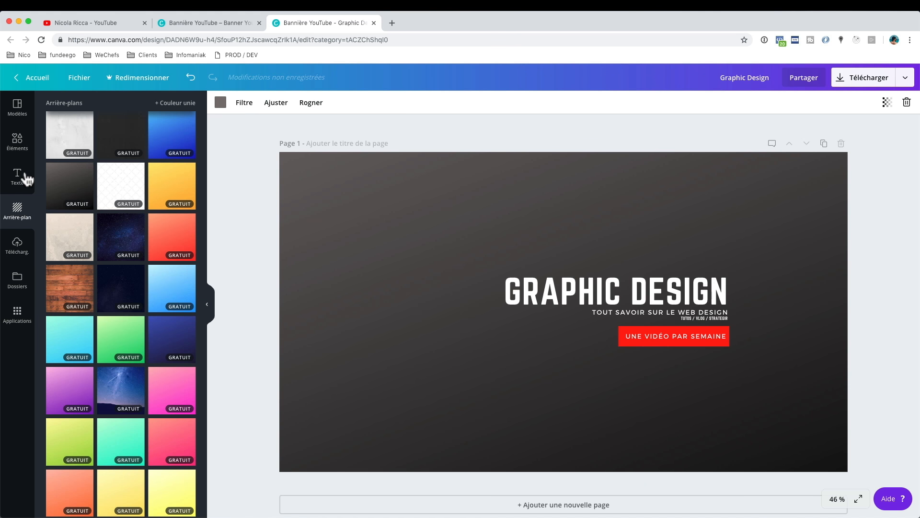
Step: Insert the free photo of a laptop on a white desk and enlarge it to cover the whole banner
{"action": "left_click", "coordinate": [19, 144]}
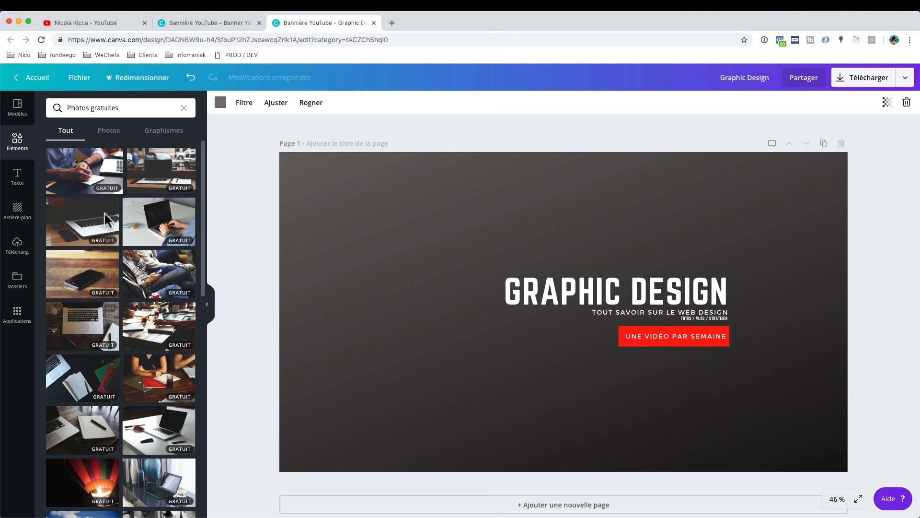
{"action": "scroll", "coordinate": [107, 223], "scroll_direction": "down", "scroll_amount": 3}
{"action": "left_click_drag", "start_coordinate": [158, 319], "coordinate": [314, 175]}
{"action": "left_click_drag", "start_coordinate": [667, 410], "coordinate": [876, 503]}
Step: Send the laptop photo backward until it lies behind all the banner's text and the red bar
{"action": "left_click", "coordinate": [839, 103]}
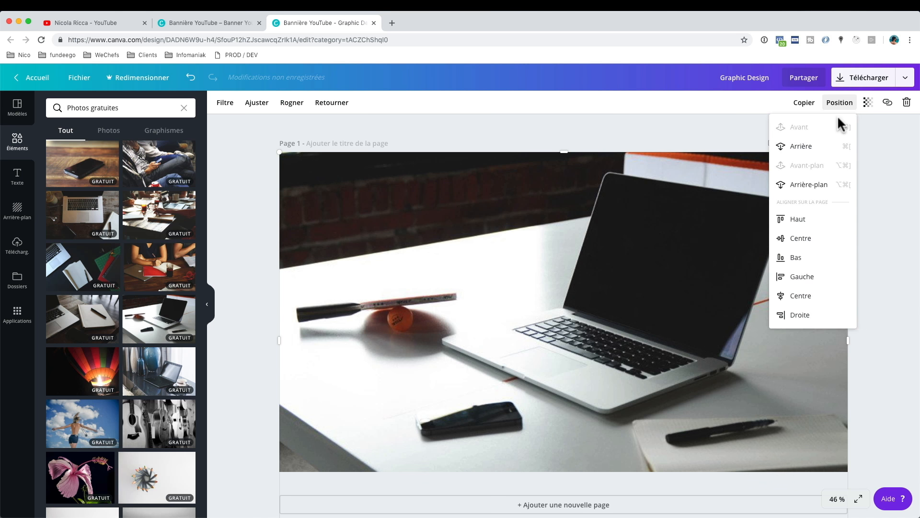
{"action": "left_click", "coordinate": [823, 153]}
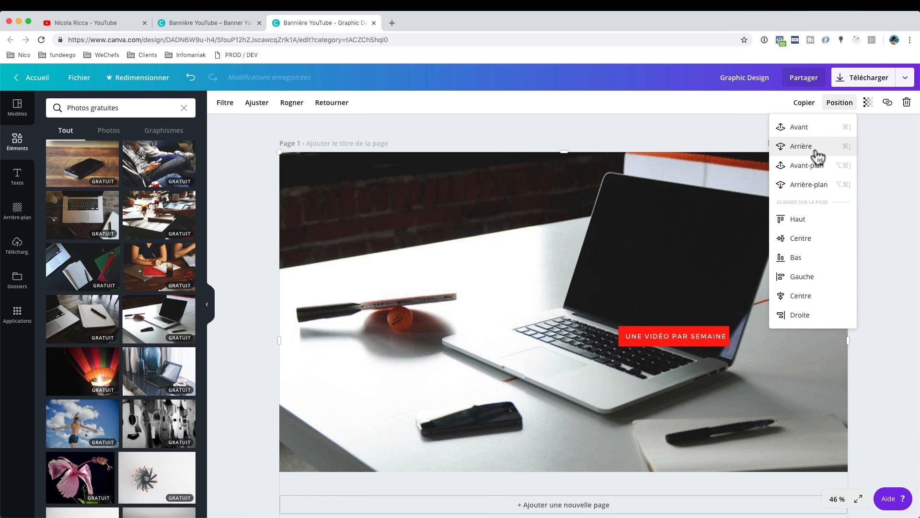
{"action": "left_click", "coordinate": [816, 148]}
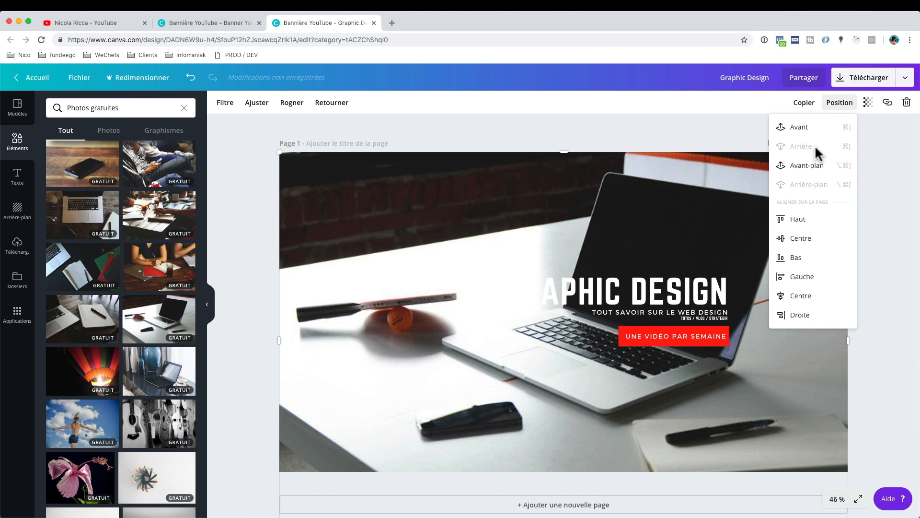
{"action": "left_click", "coordinate": [892, 136]}
Step: Set the laptop photo's transparency to about 51
{"action": "left_click", "coordinate": [798, 177]}
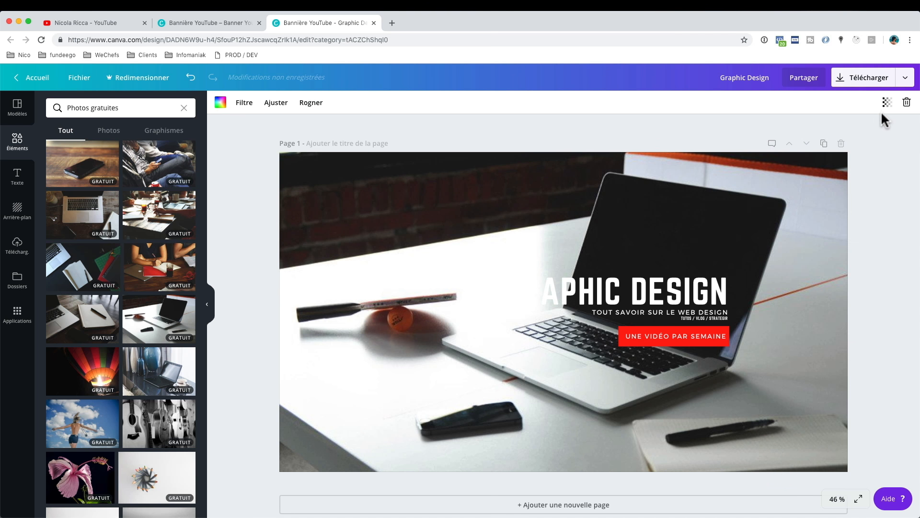
{"action": "left_click", "coordinate": [887, 102]}
{"action": "left_click_drag", "start_coordinate": [866, 127], "coordinate": [836, 134]}
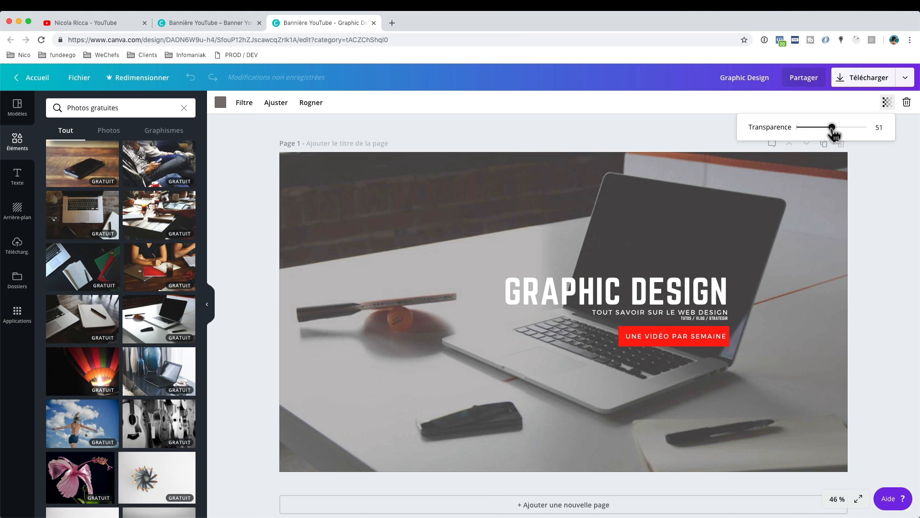
{"action": "mouse_move", "coordinate": [834, 135]}
{"action": "left_mouse_down"}
{"action": "mouse_move", "coordinate": [770, 132]}
{"action": "mouse_move", "coordinate": [831, 135]}
{"action": "left_mouse_up"}
{"action": "left_click", "coordinate": [885, 202]}
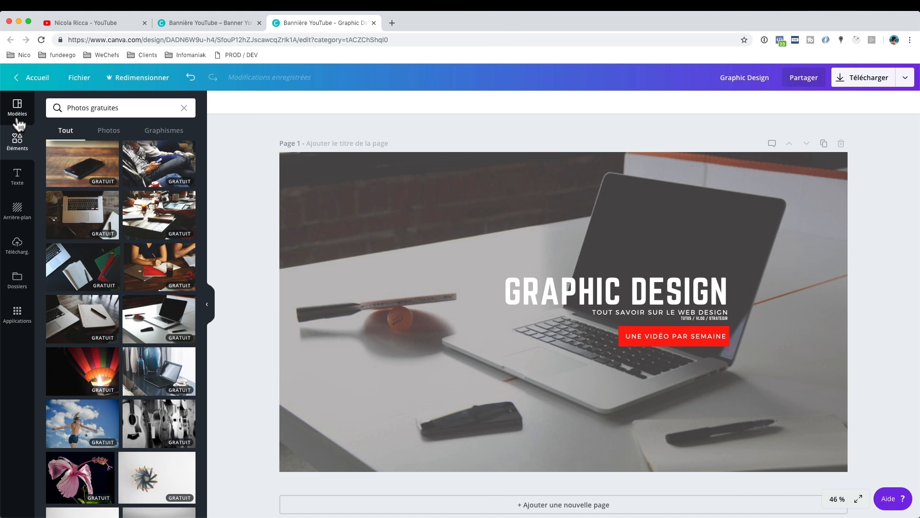
Step: Add a second page and apply the "PUNK ROCK PLAYLISTS" template to it
{"action": "left_click", "coordinate": [19, 120]}
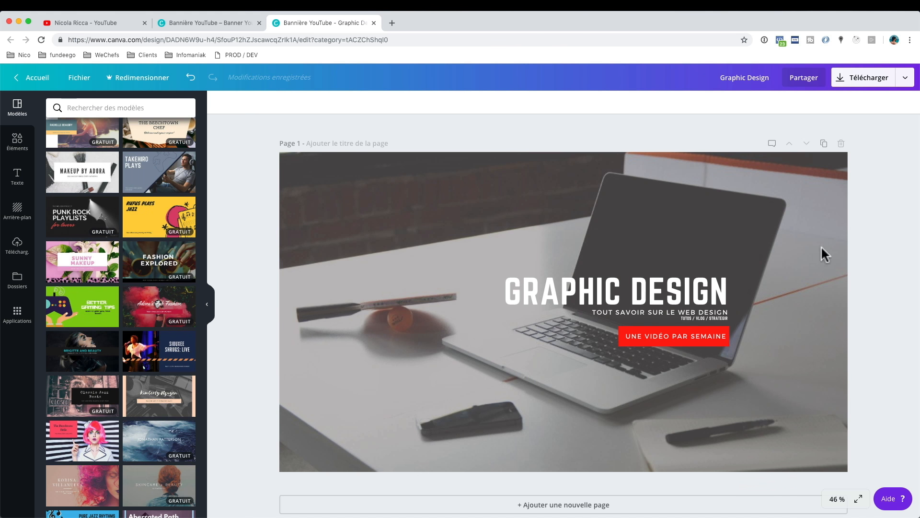
{"action": "left_click", "coordinate": [642, 503]}
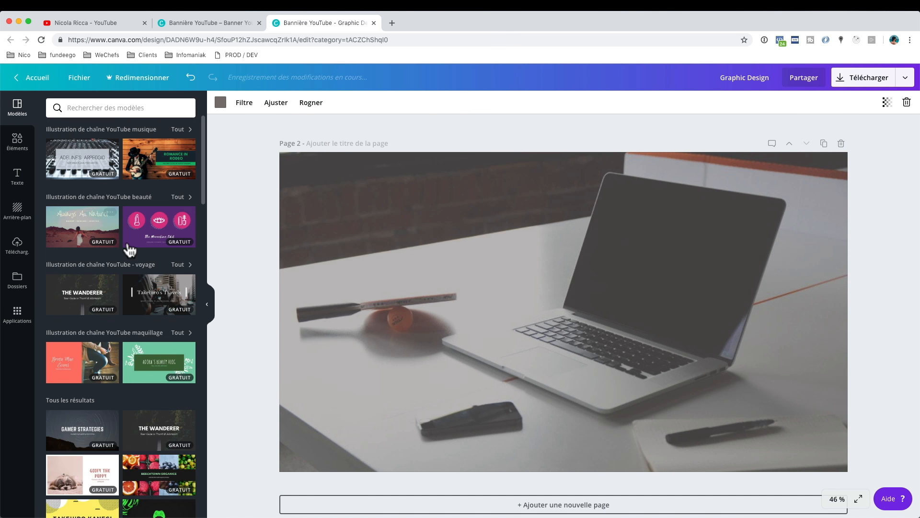
{"action": "scroll", "coordinate": [162, 257], "scroll_direction": "down", "scroll_amount": 6}
{"action": "scroll", "coordinate": [162, 259], "scroll_direction": "down", "scroll_amount": 7}
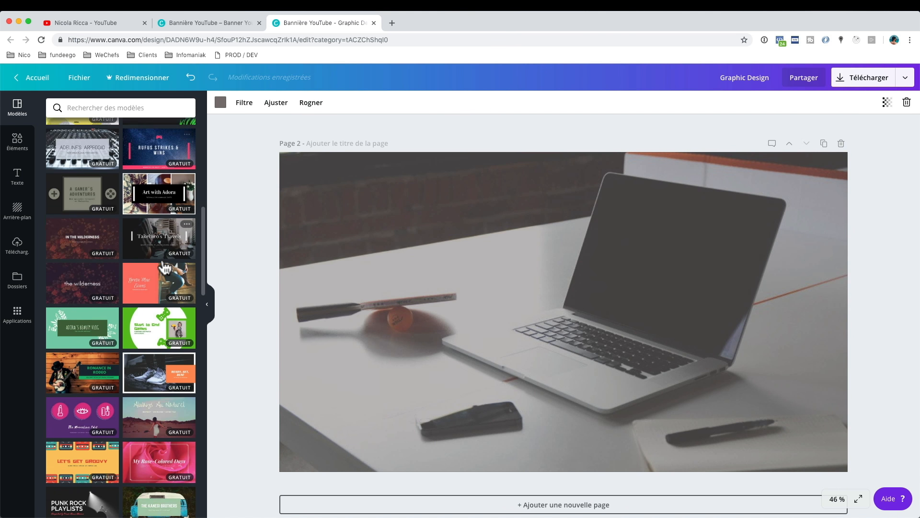
{"action": "left_click", "coordinate": [90, 267]}
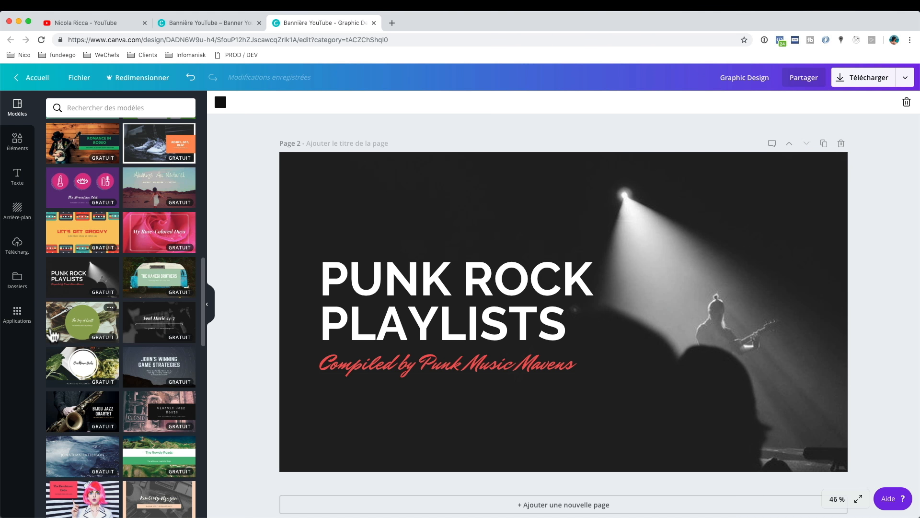
Step: Insert the uploaded safe-area size template on page 2 and enlarge it to cover the whole page
{"action": "left_click", "coordinate": [17, 244]}
{"action": "left_click", "coordinate": [107, 178]}
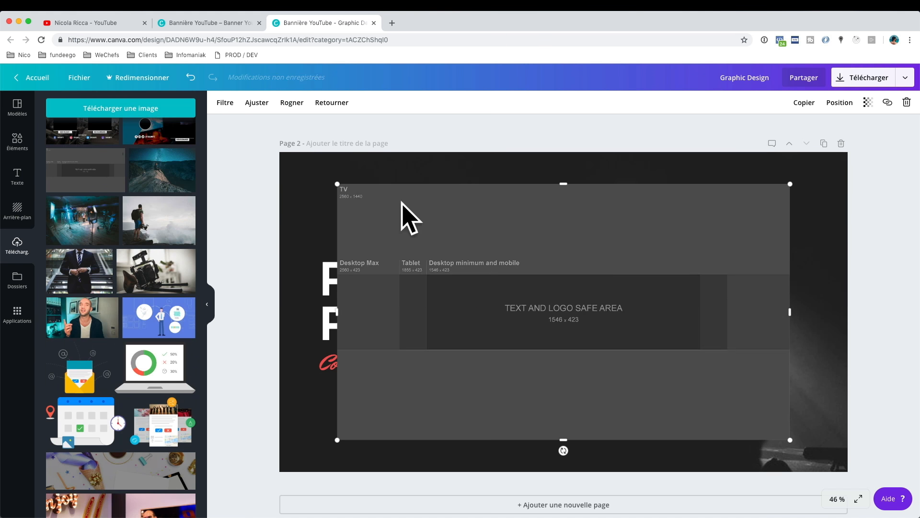
{"action": "scroll", "coordinate": [320, 191], "scroll_direction": "up", "scroll_amount": 3}
{"action": "scroll", "coordinate": [278, 134], "scroll_direction": "down", "scroll_amount": 3}
{"action": "scroll", "coordinate": [276, 166], "scroll_direction": "down", "scroll_amount": 1}
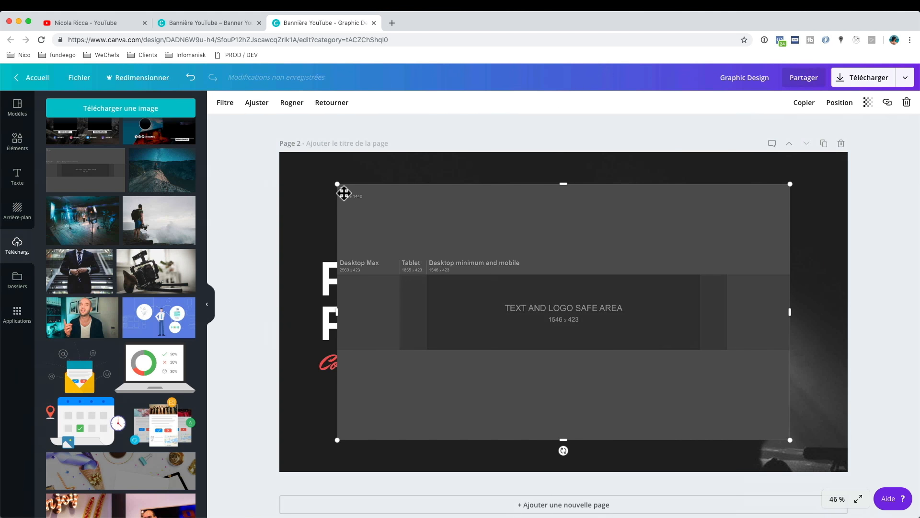
{"action": "left_click_drag", "start_coordinate": [324, 178], "coordinate": [280, 152]}
{"action": "left_click_drag", "start_coordinate": [792, 441], "coordinate": [875, 348]}
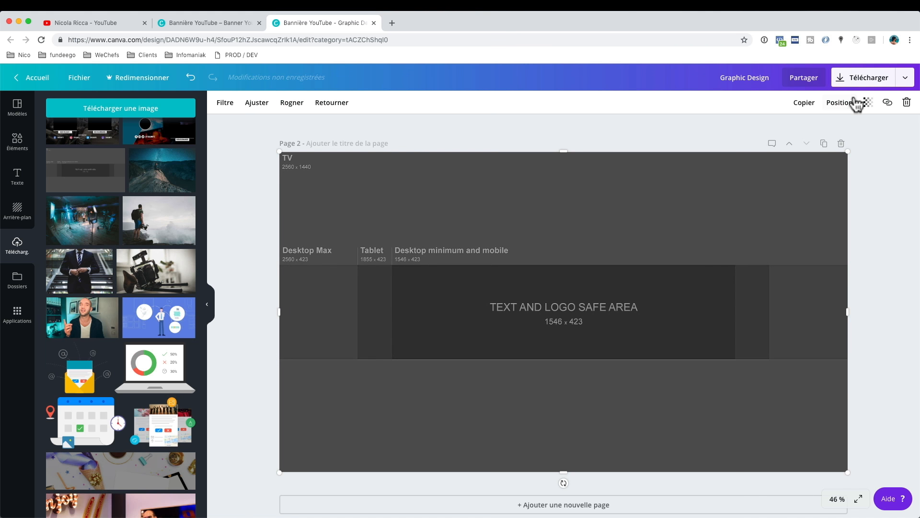
Step: Send the size template behind the page 2 title text and make it semi-transparent so the concert photo shows through
{"action": "left_click", "coordinate": [840, 102]}
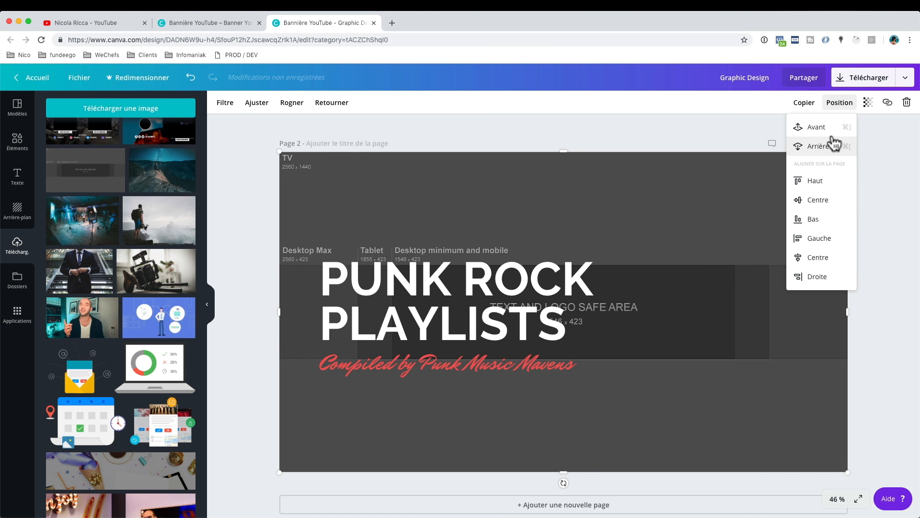
{"action": "left_click", "coordinate": [868, 102]}
{"action": "left_click_drag", "start_coordinate": [838, 129], "coordinate": [832, 128]}
{"action": "scroll", "coordinate": [726, 230], "scroll_direction": "down", "scroll_amount": 1}
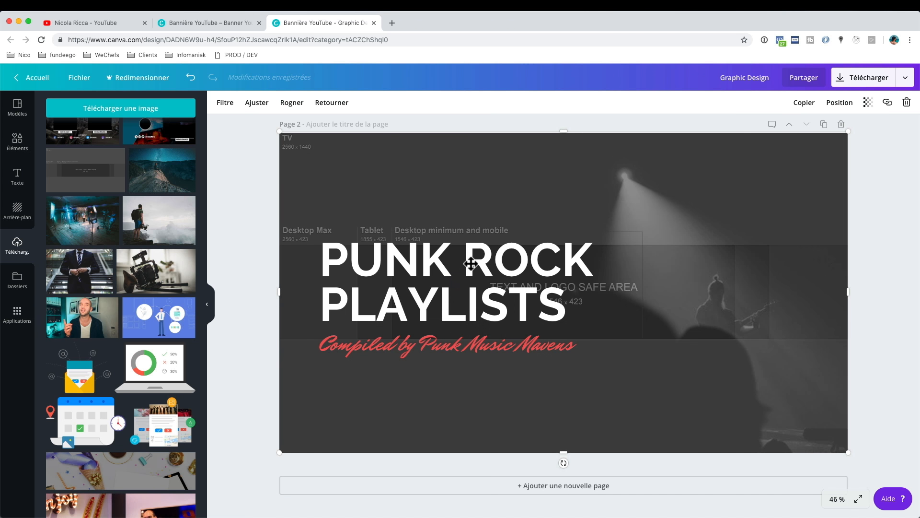
Step: Shift the title group to the left edge of the safe area and move the concert photo down the page
{"action": "left_click_drag", "start_coordinate": [465, 265], "coordinate": [552, 263]}
{"action": "left_click_drag", "start_coordinate": [602, 182], "coordinate": [614, 425]}
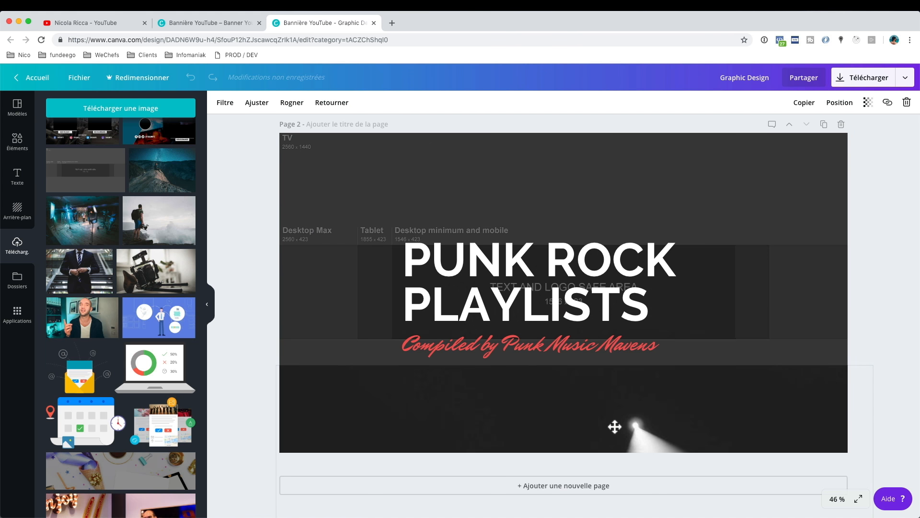
{"action": "left_click_drag", "start_coordinate": [530, 333], "coordinate": [526, 341]}
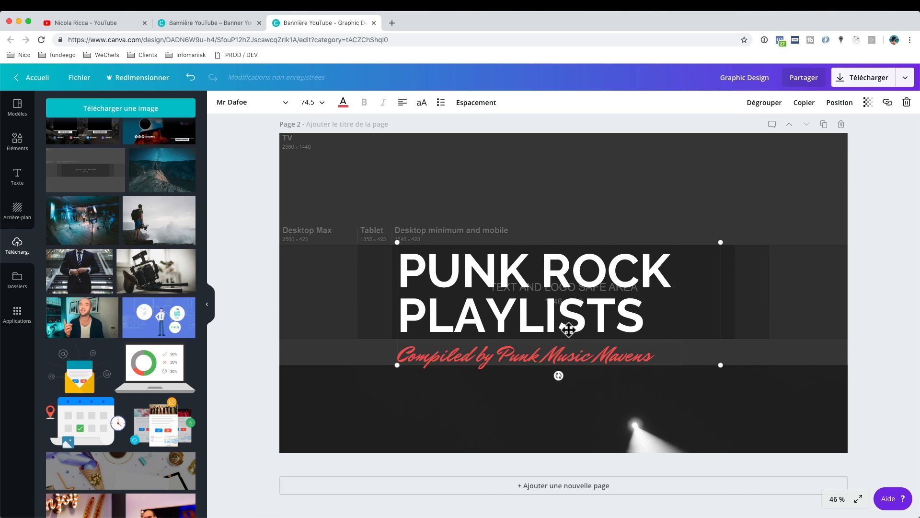
Step: Ungroup the title text and set the "PUNK ROCK PLAYLISTS" font size to 120
{"action": "left_click", "coordinate": [767, 104]}
{"action": "left_click", "coordinate": [534, 267]}
{"action": "left_click", "coordinate": [311, 103]}
{"action": "scroll", "coordinate": [327, 366], "scroll_direction": "down", "scroll_amount": 3}
{"action": "left_click", "coordinate": [323, 359]}
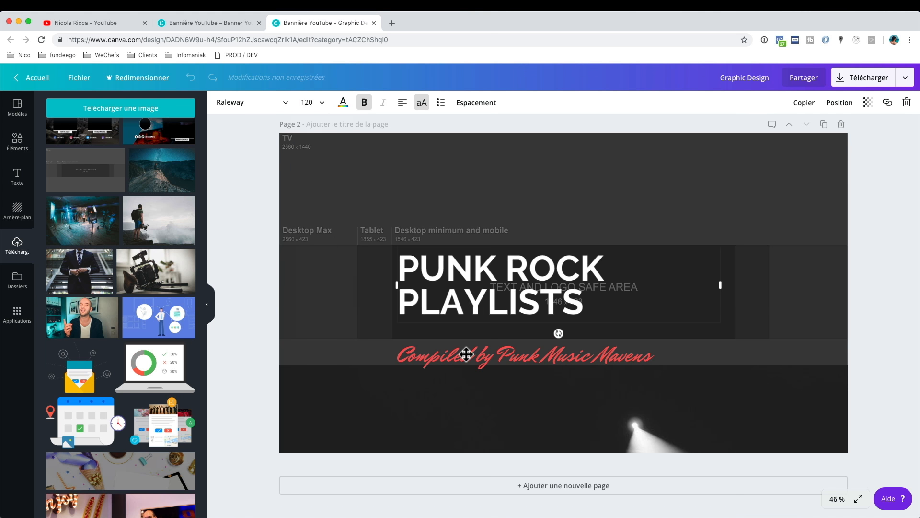
Step: Set the "Compiled by Punk Music Mavens" font size to 72 and place it directly under the title, inside the safe area
{"action": "left_click", "coordinate": [465, 355]}
{"action": "left_click", "coordinate": [317, 102]}
{"action": "scroll", "coordinate": [324, 365], "scroll_direction": "down", "scroll_amount": 3}
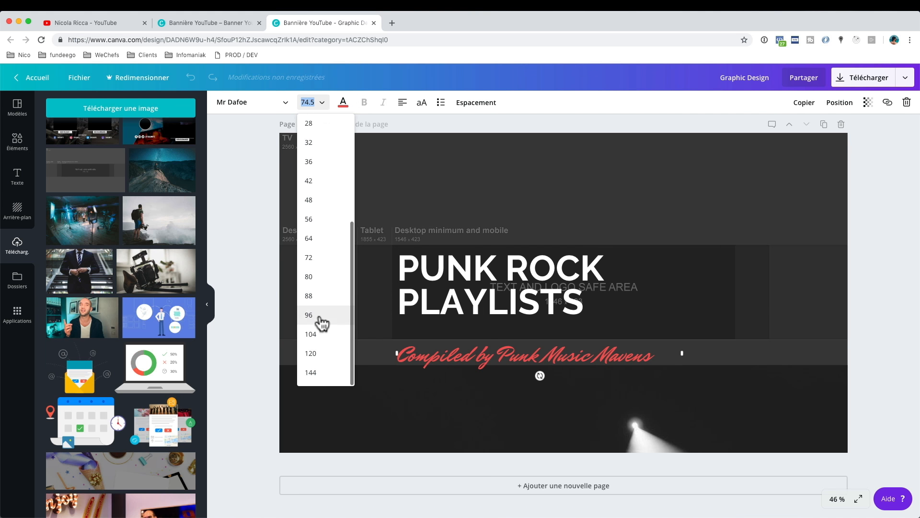
{"action": "left_click", "coordinate": [330, 266]}
{"action": "left_click", "coordinate": [875, 233]}
{"action": "left_click_drag", "start_coordinate": [532, 344], "coordinate": [518, 297]}
{"action": "left_click_drag", "start_coordinate": [513, 328], "coordinate": [513, 325]}
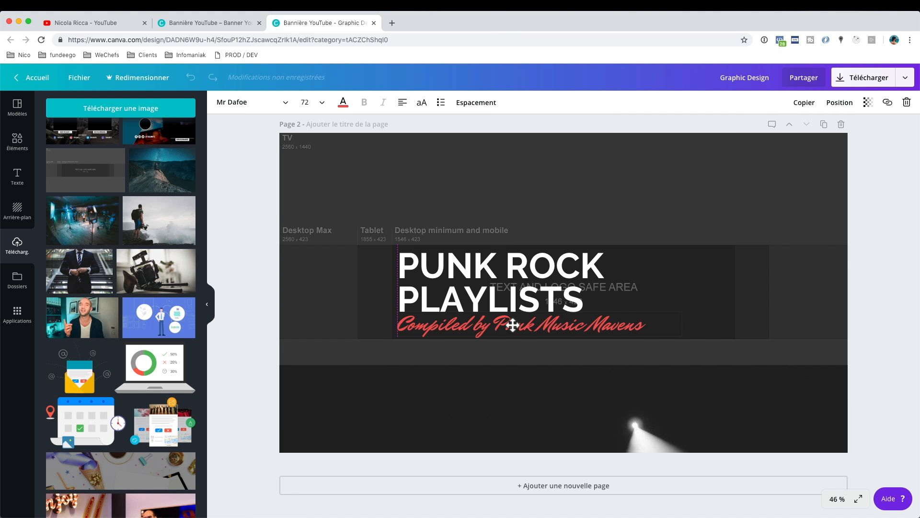
Step: Move the concert photo back up until its top edge meets the top of page 2
{"action": "left_click_drag", "start_coordinate": [520, 373], "coordinate": [524, 268]}
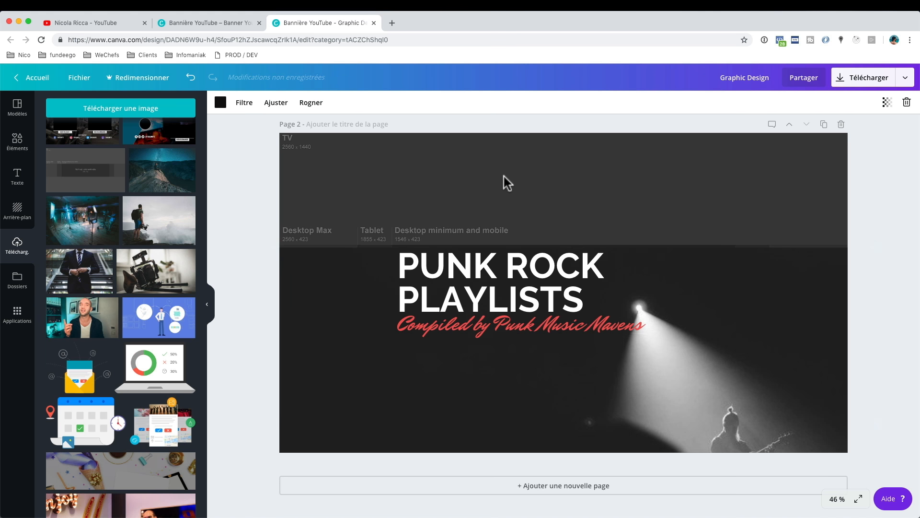
{"action": "left_click_drag", "start_coordinate": [382, 417], "coordinate": [382, 304]}
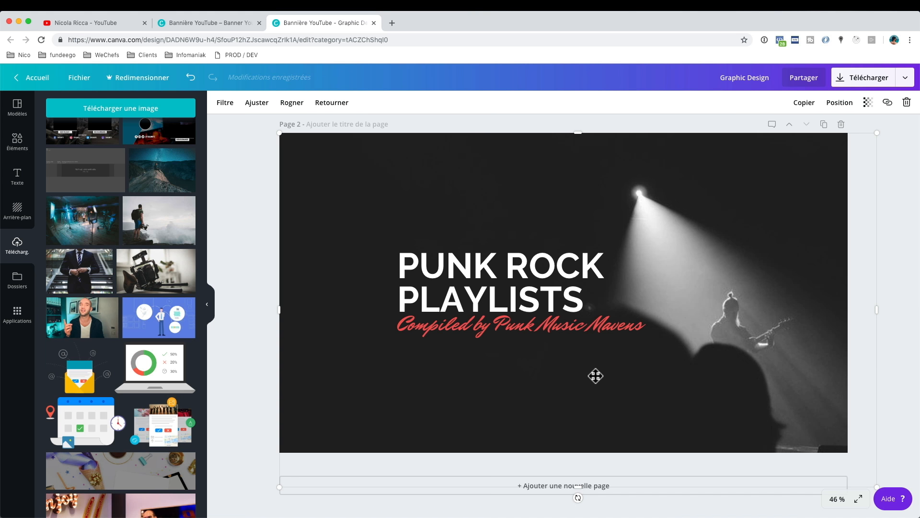
Step: Switch to the YouTube channel page, view the channel art upload dialog, and close it without uploading
{"action": "left_click", "coordinate": [117, 24]}
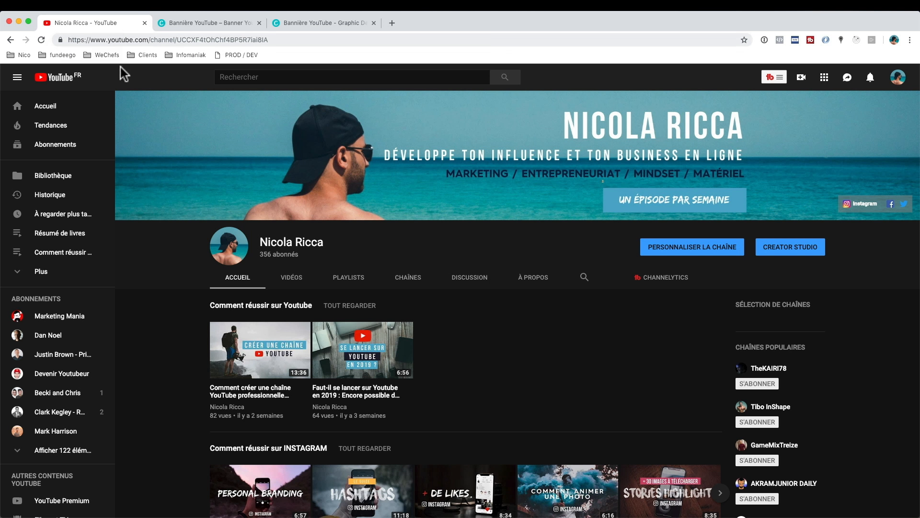
{"action": "left_click", "coordinate": [900, 110]}
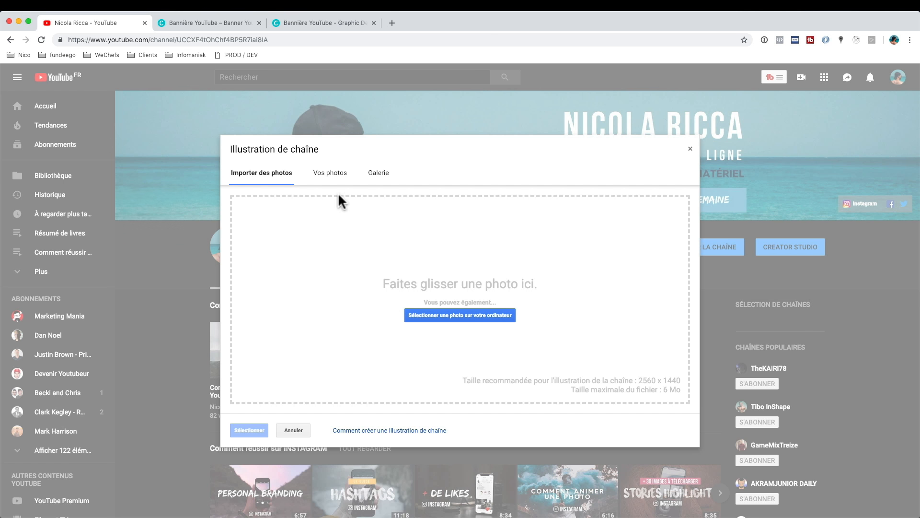
{"action": "left_click", "coordinate": [690, 149]}
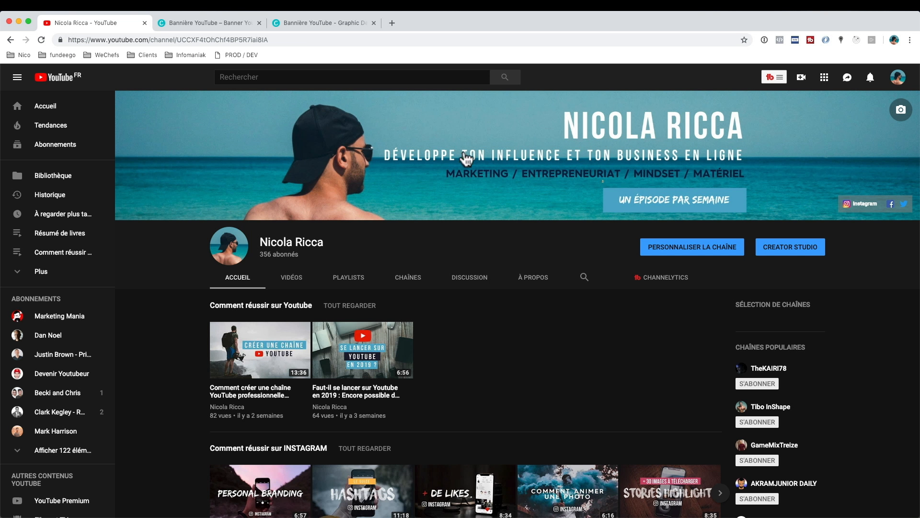
Step: Inspect the tagline placement in the existing Canva banner design, then return to the YouTube channel page to compare
{"action": "left_click", "coordinate": [206, 23]}
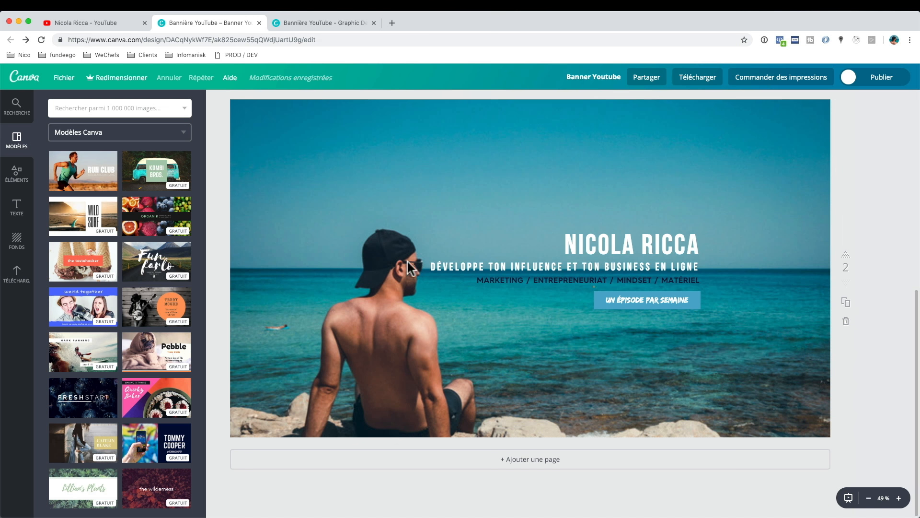
{"action": "left_click", "coordinate": [459, 267]}
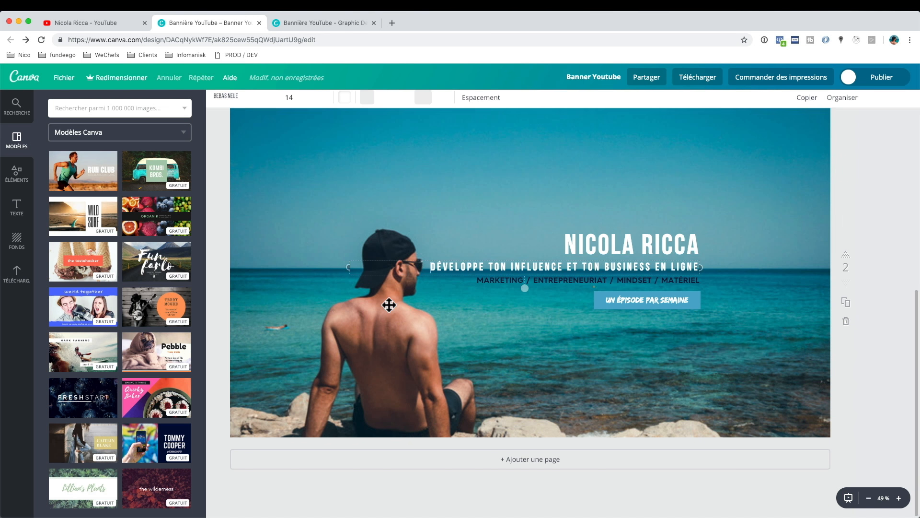
{"action": "left_click", "coordinate": [431, 269]}
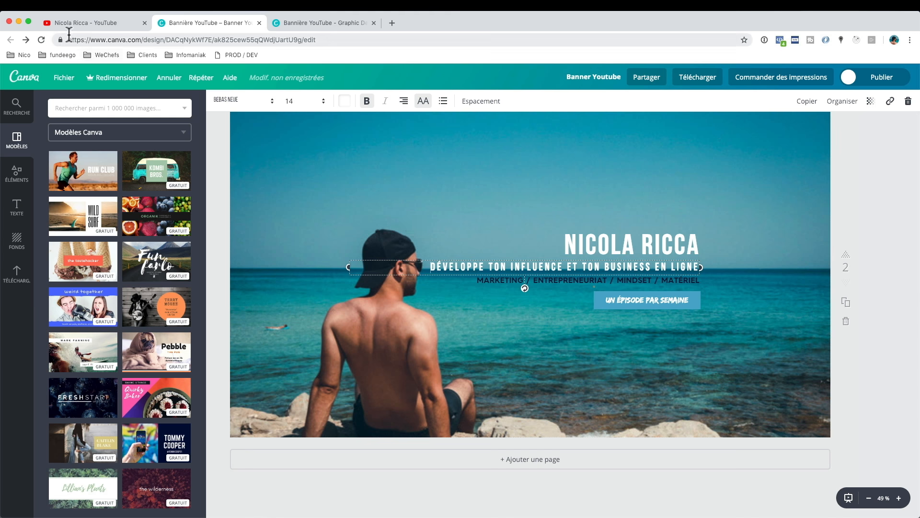
{"action": "left_click", "coordinate": [82, 24]}
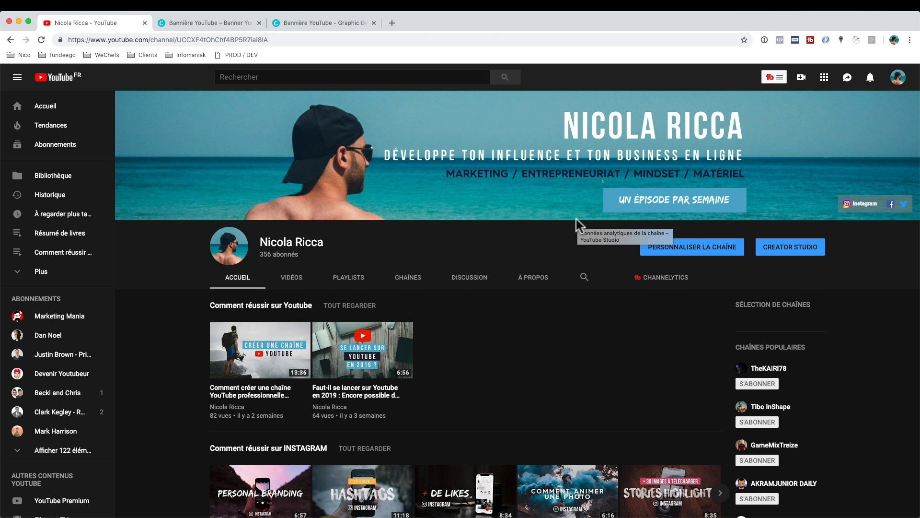